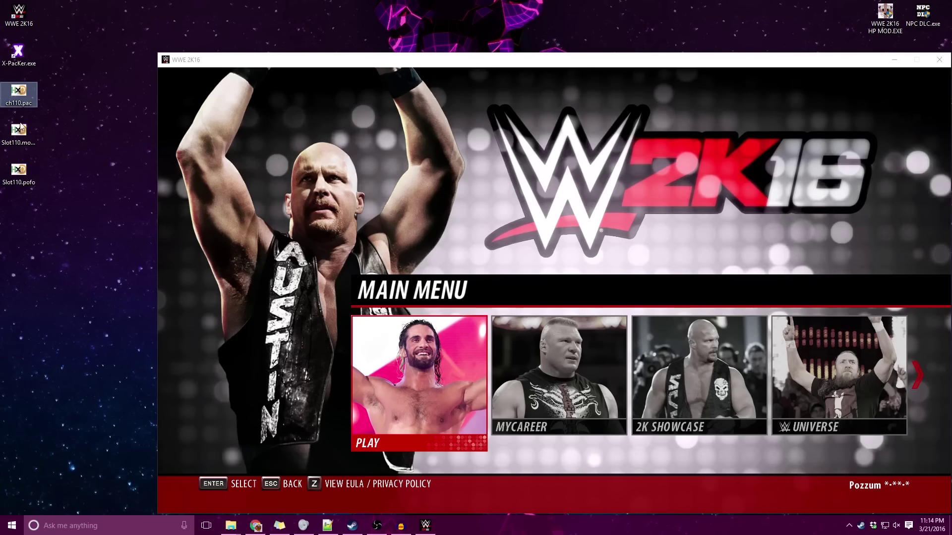
Step: Launch X-PacKer from the desktop and shrink its window beside the mod files
click(21, 173)
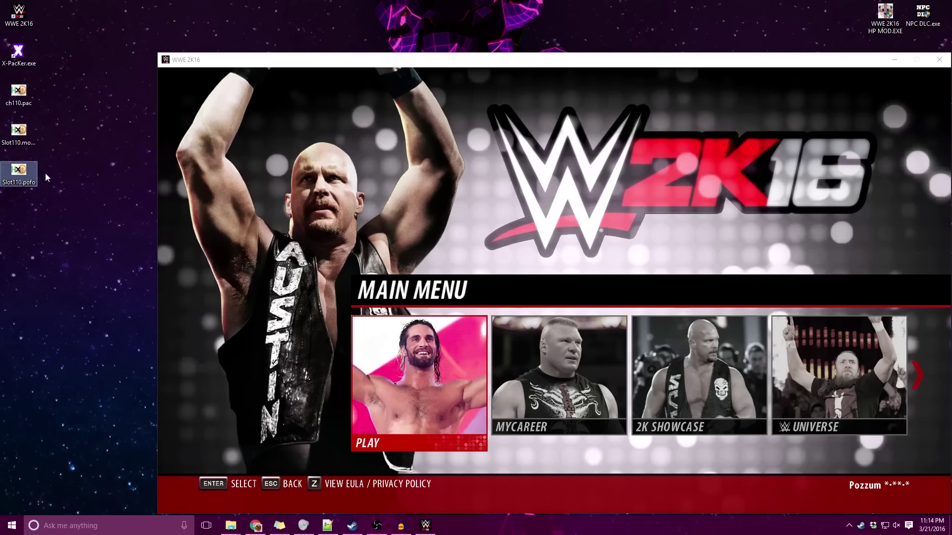
click(81, 116)
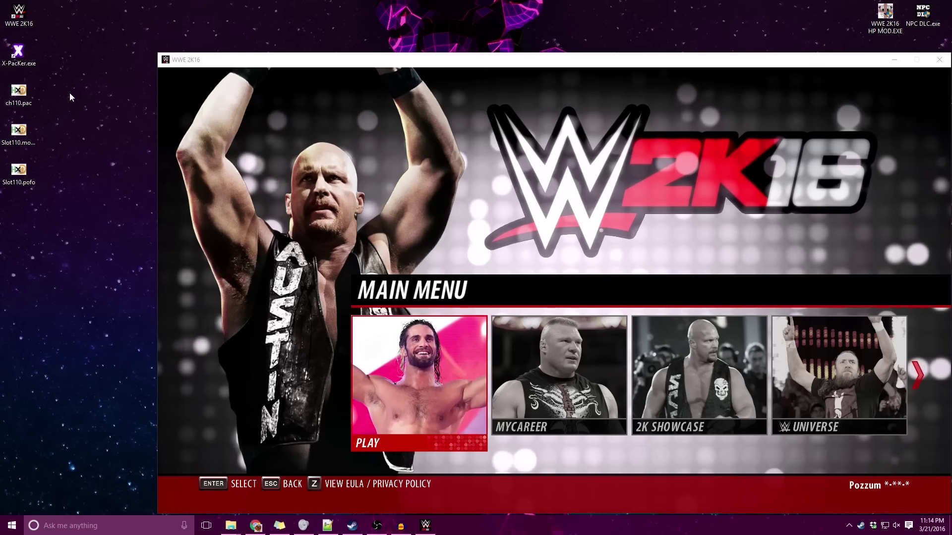
click(23, 93)
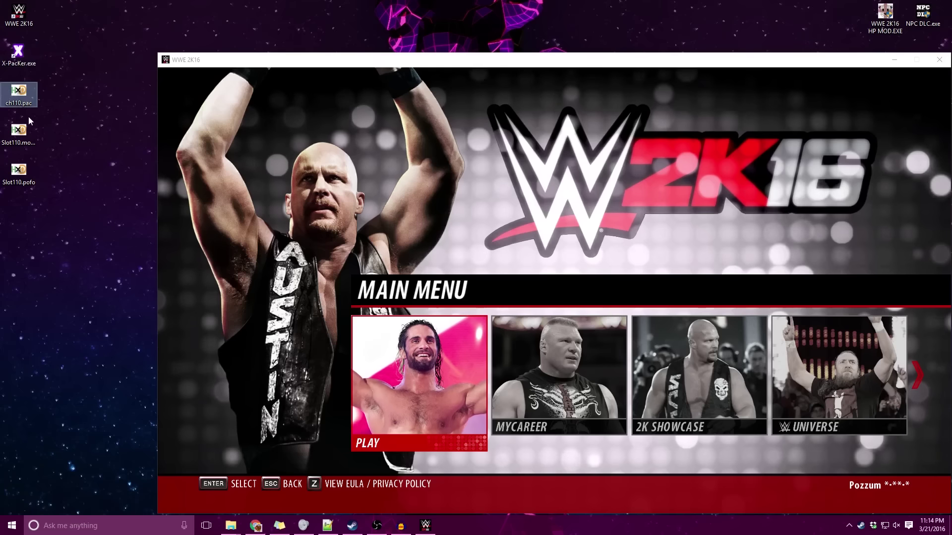
double_click(22, 56)
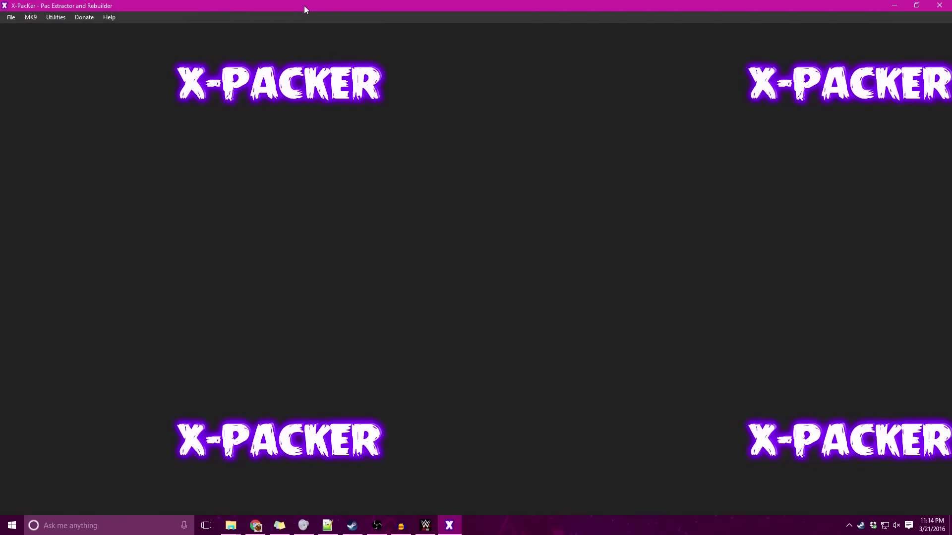
mouse_move(304, 6)
mouse_down()
mouse_move(397, 55)
mouse_move(394, 1)
mouse_up()
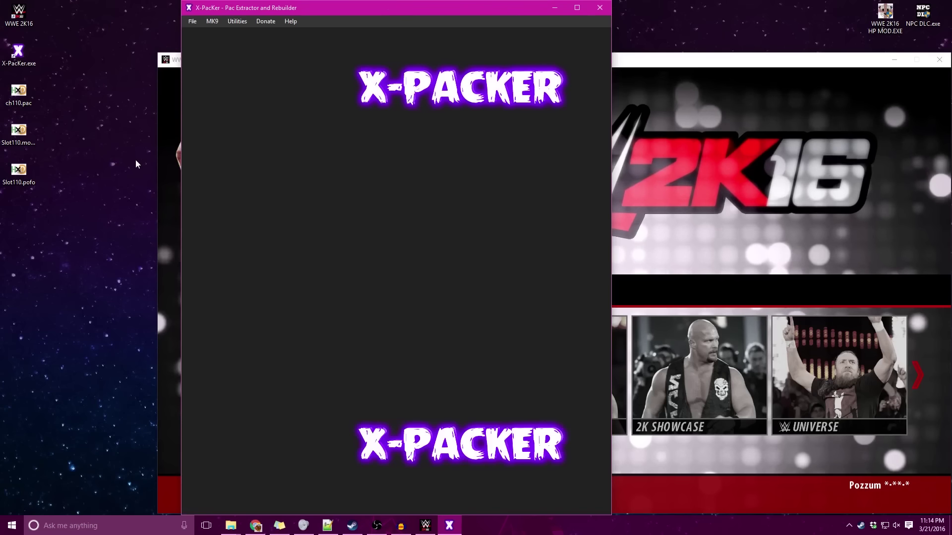
Step: Choose ch110.pac from the Desktop as the PC pac file to open
click(56, 153)
click(221, 86)
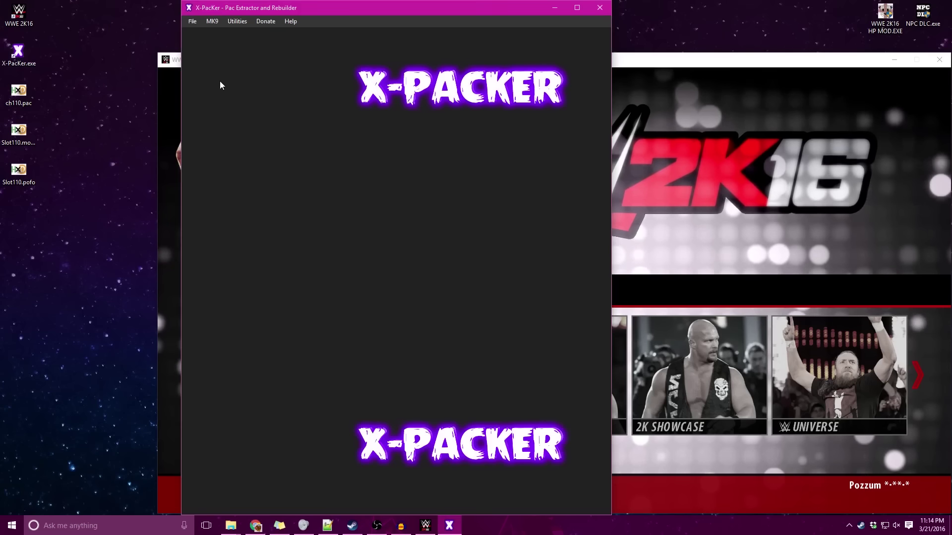
click(192, 21)
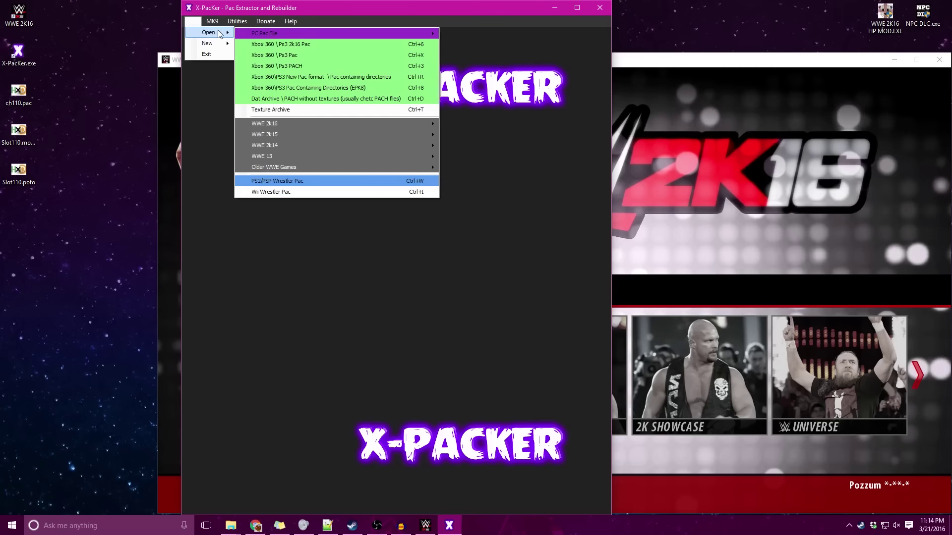
mouse_move(209, 32)
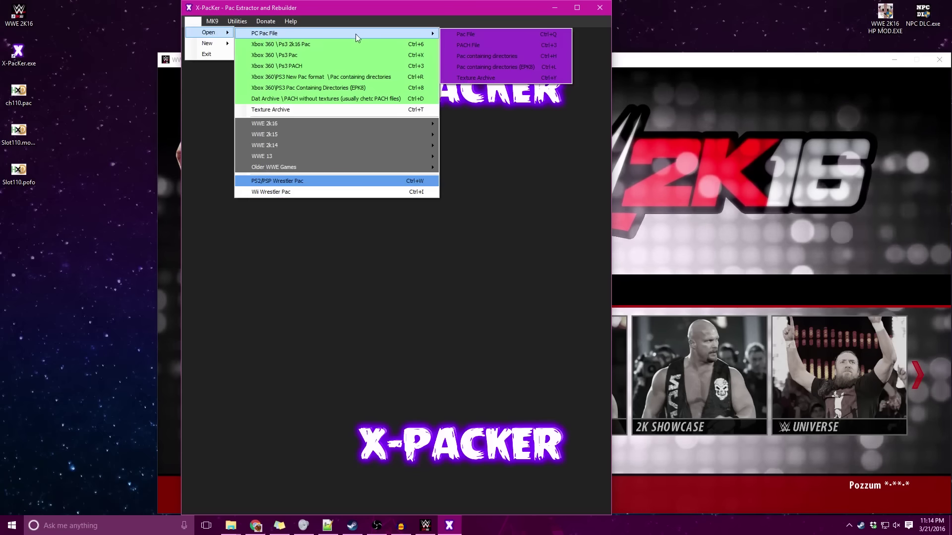
mouse_move(336, 34)
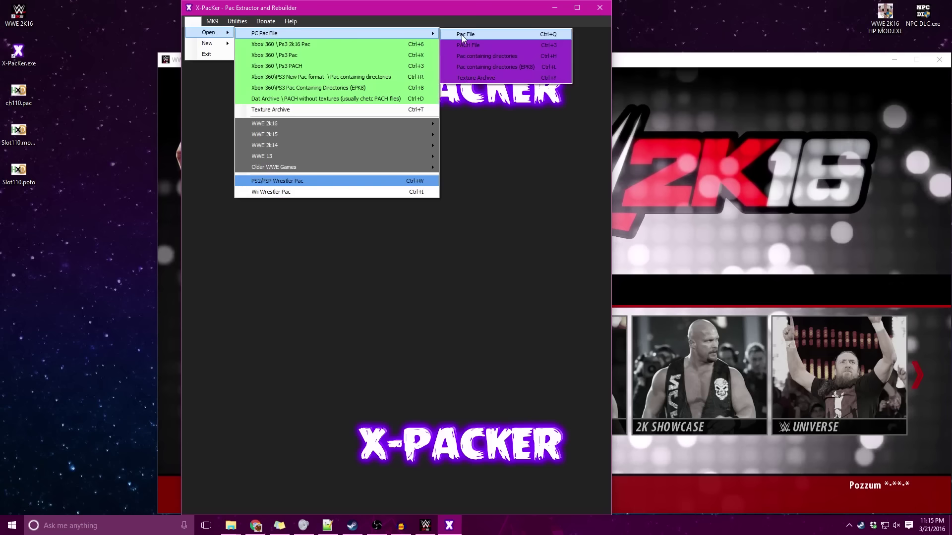
click(463, 36)
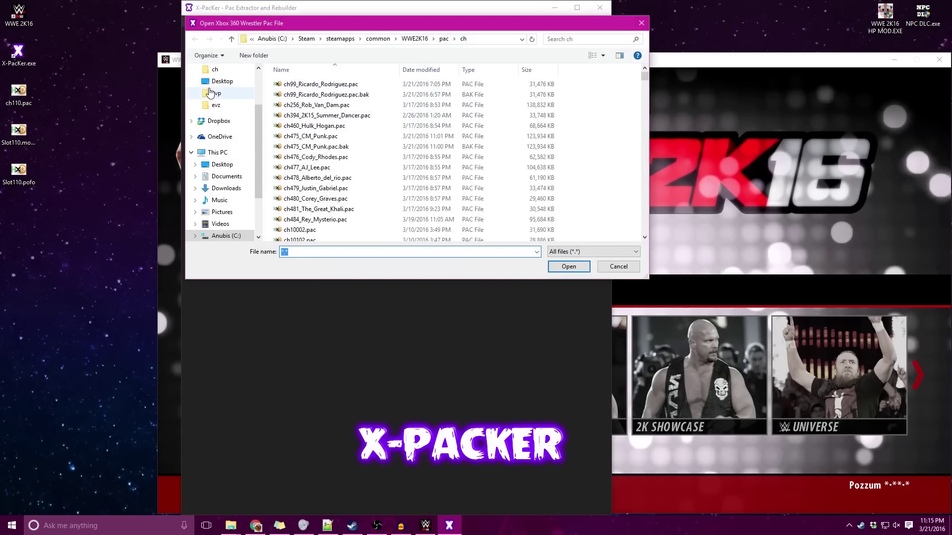
click(222, 82)
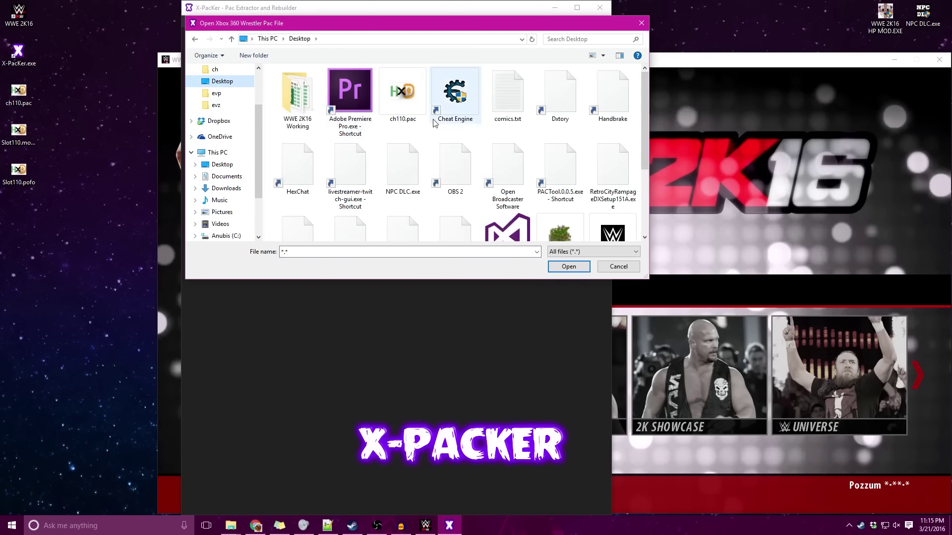
click(411, 102)
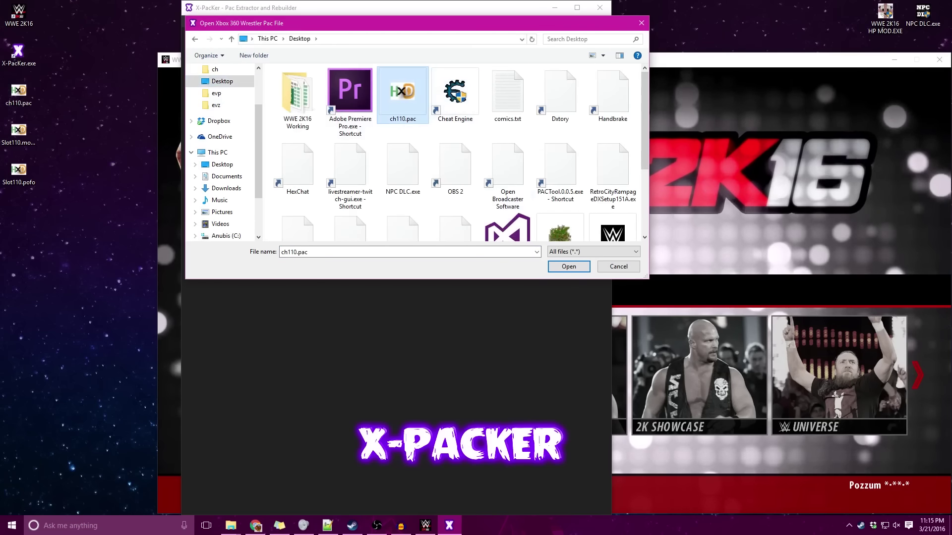
Step: Load ch110.pac so entry 00011002 is listed, and bring up the WWE 2K16 slot spreadsheet
click(569, 267)
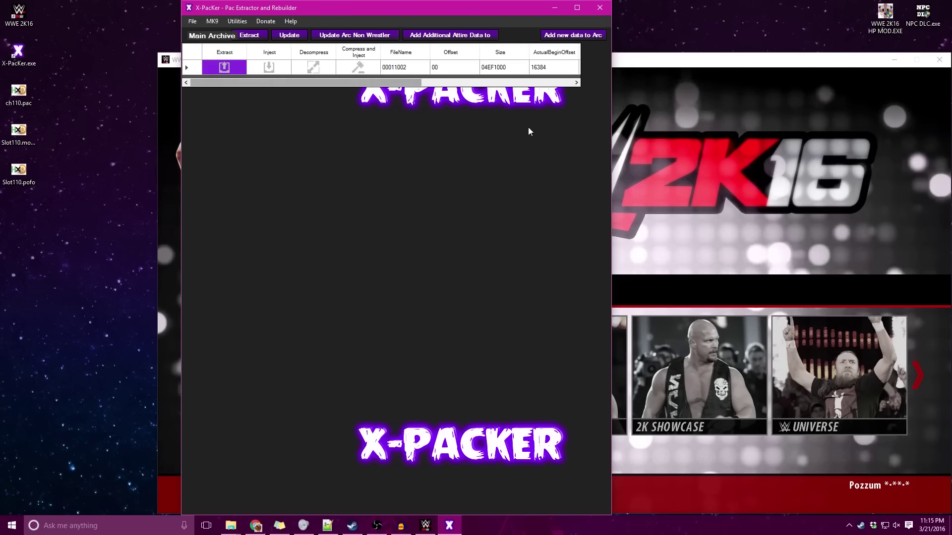
click(256, 525)
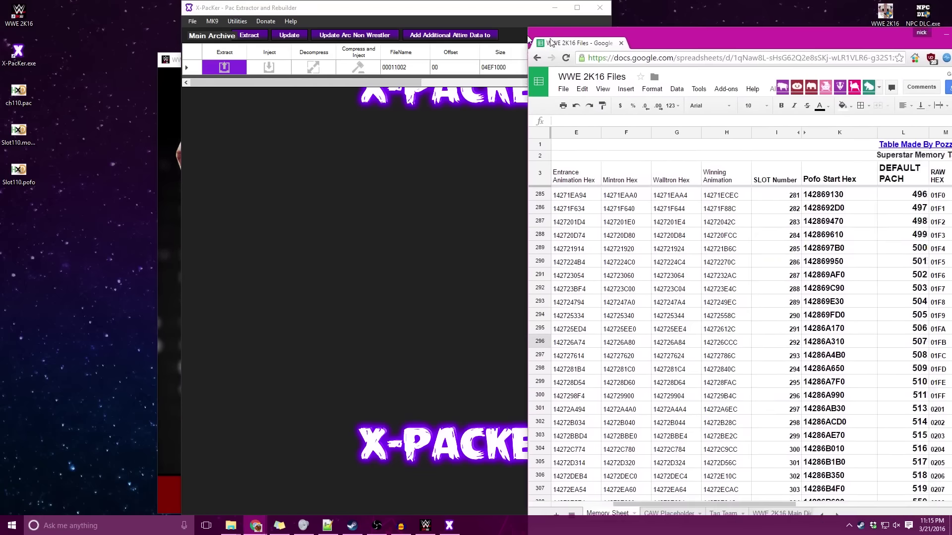
mouse_move(950, 23)
mouse_down()
mouse_move(408, 23)
mouse_move(409, 1)
mouse_up()
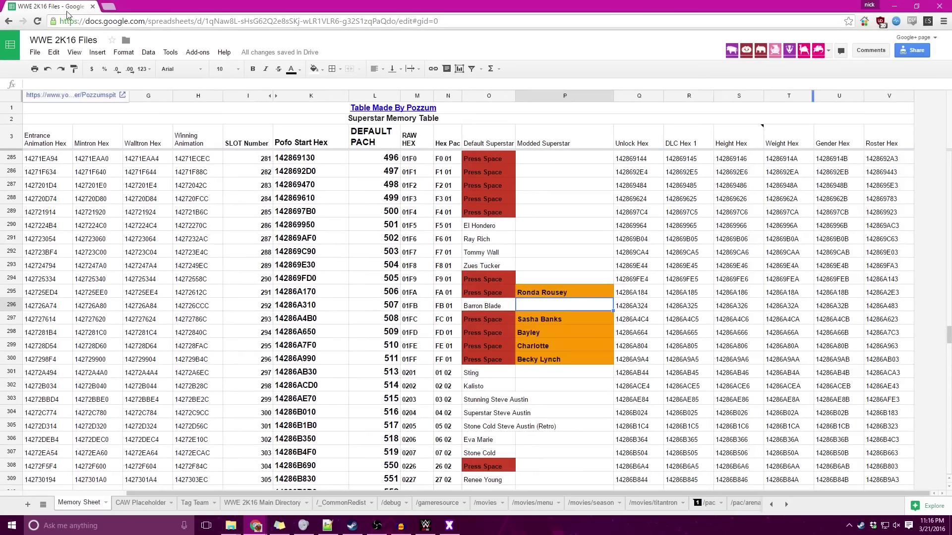
mouse_move(70, 11)
mouse_down()
mouse_move(480, 74)
mouse_move(951, 74)
mouse_up()
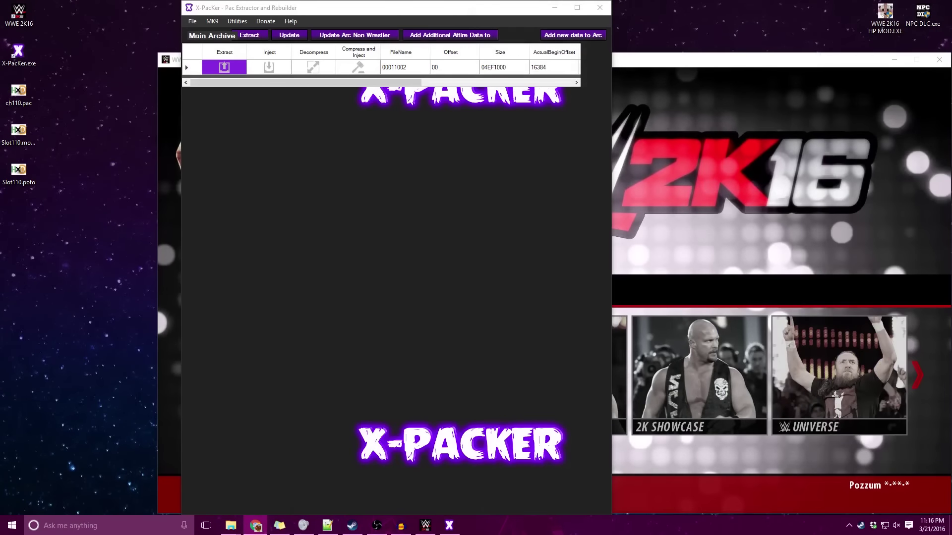
Step: Change the PACH name from 00011002 to 00050602 and acknowledge the success message
double_click(398, 68)
text(0005)
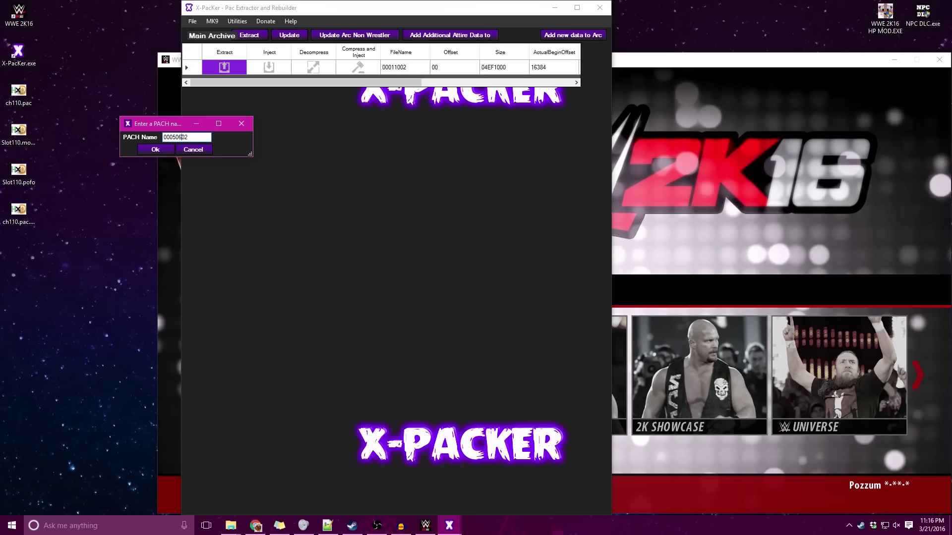
text(06)
click(158, 150)
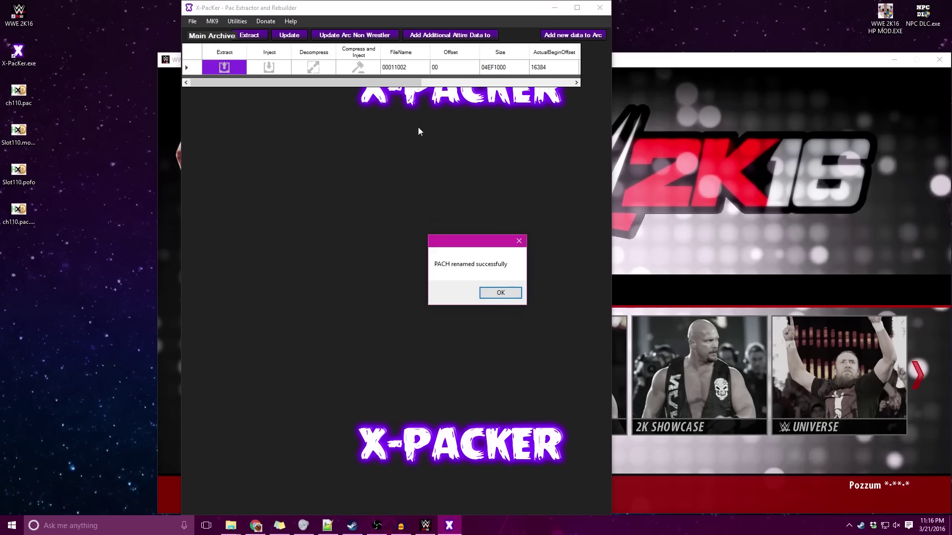
click(500, 291)
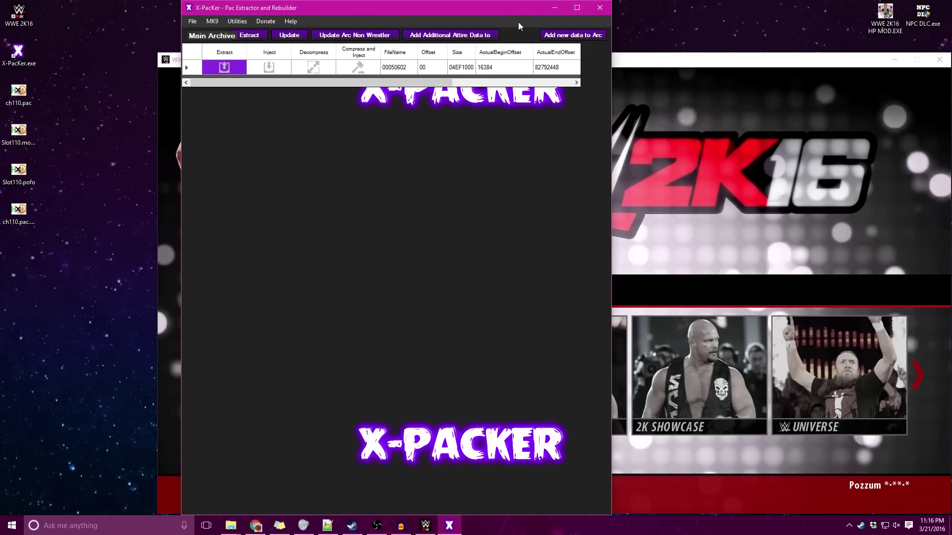
Step: Exit X-PacKer and rename the desktop file ch110.pac to ch506_Ronda_Rousey.pac
click(192, 20)
click(200, 57)
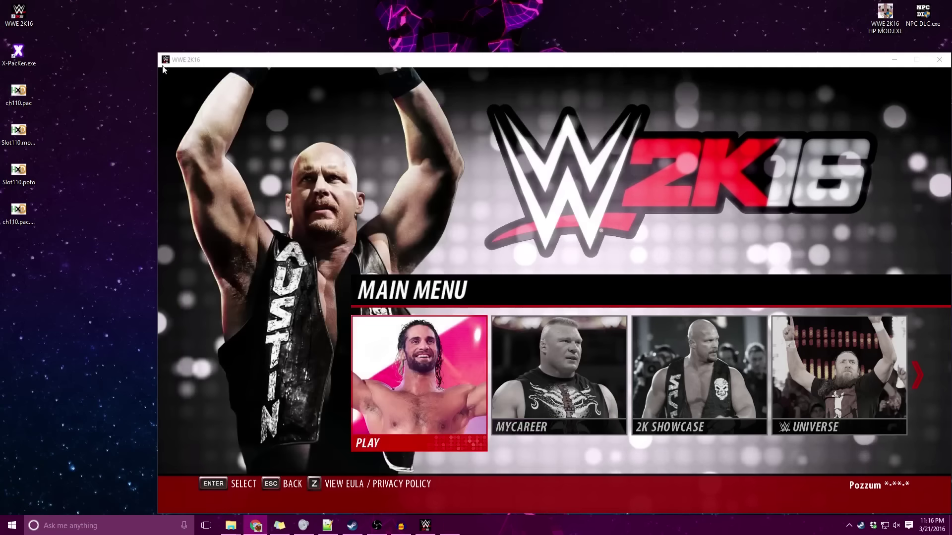
click(20, 93)
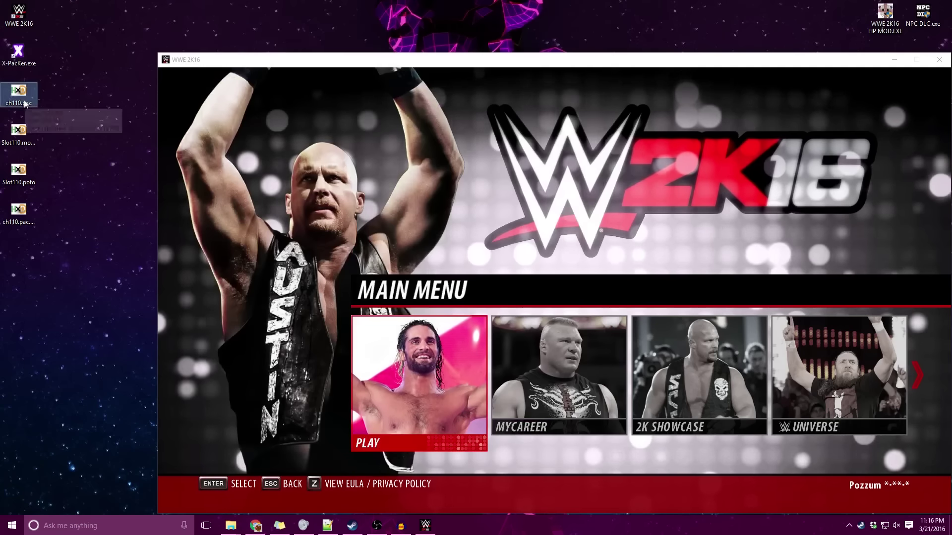
right_click(20, 98)
click(80, 301)
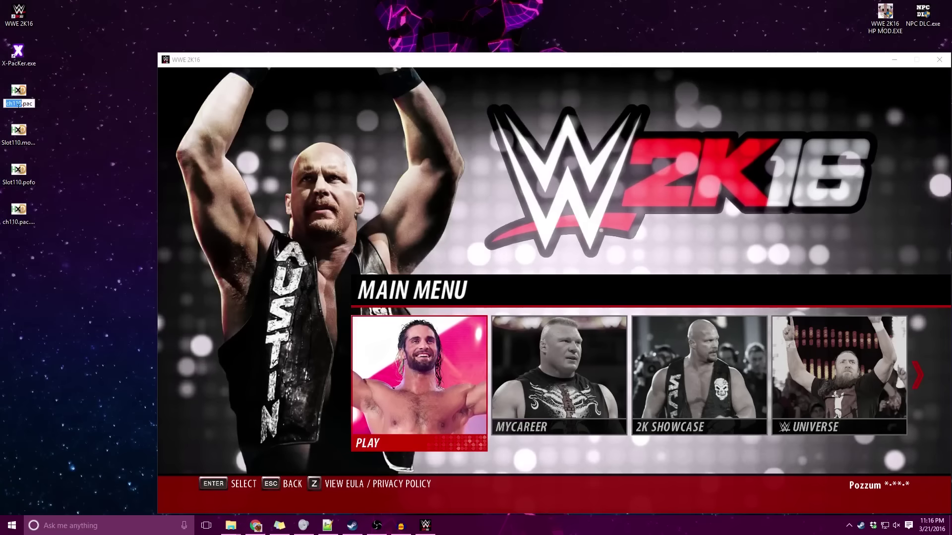
key(shift+Left)
key(shift+Left)
key(shift+Left)
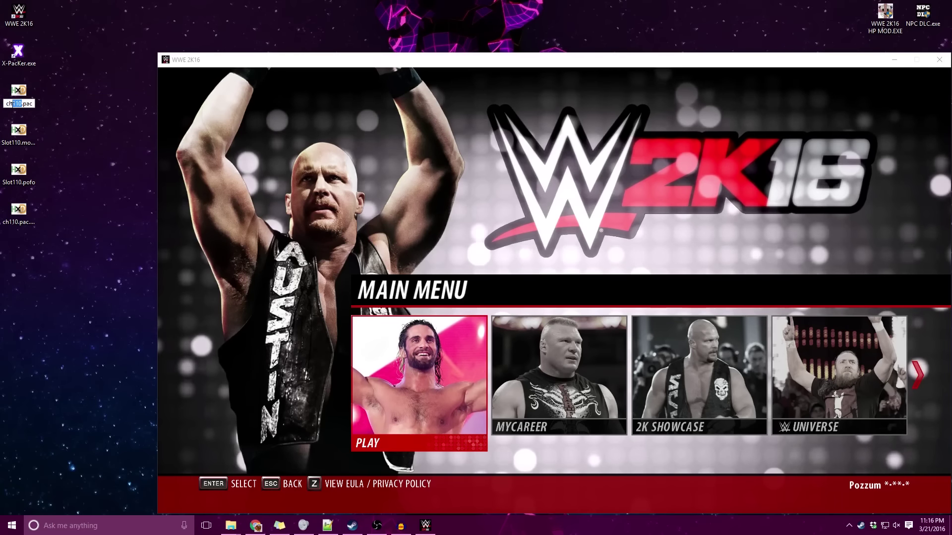
text(506)
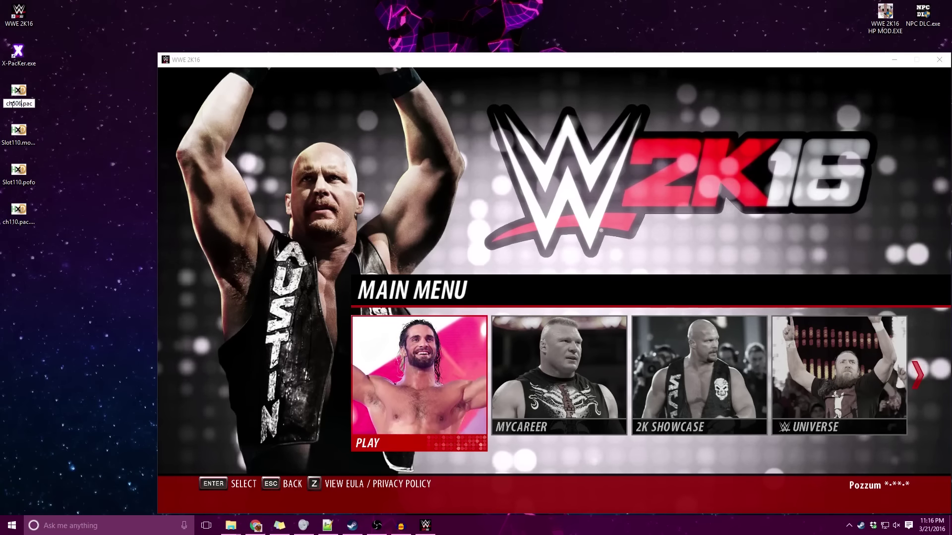
text(_R)
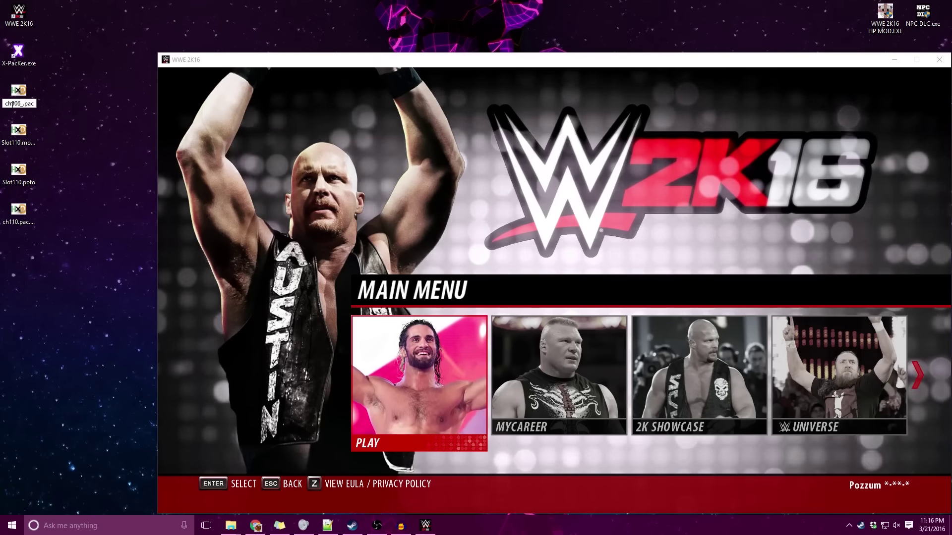
text(onda_Ro)
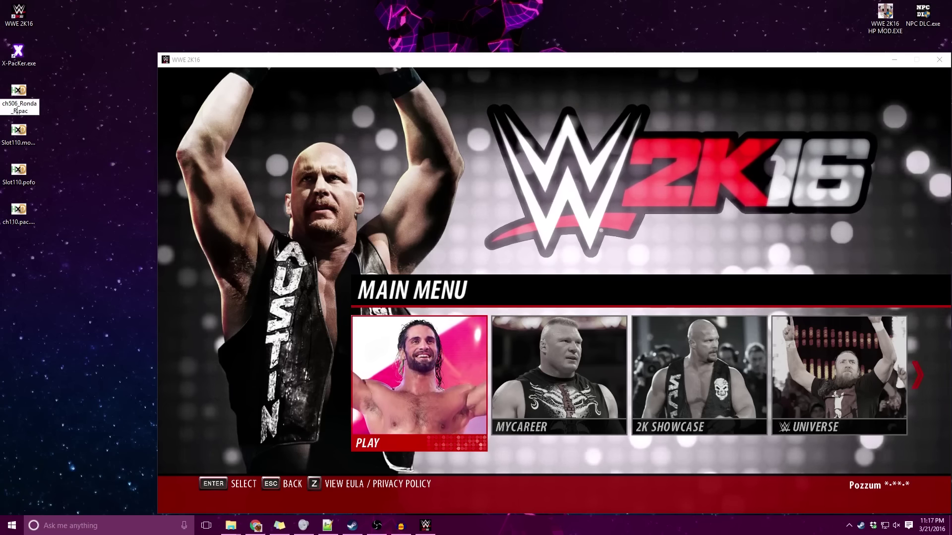
text(us)
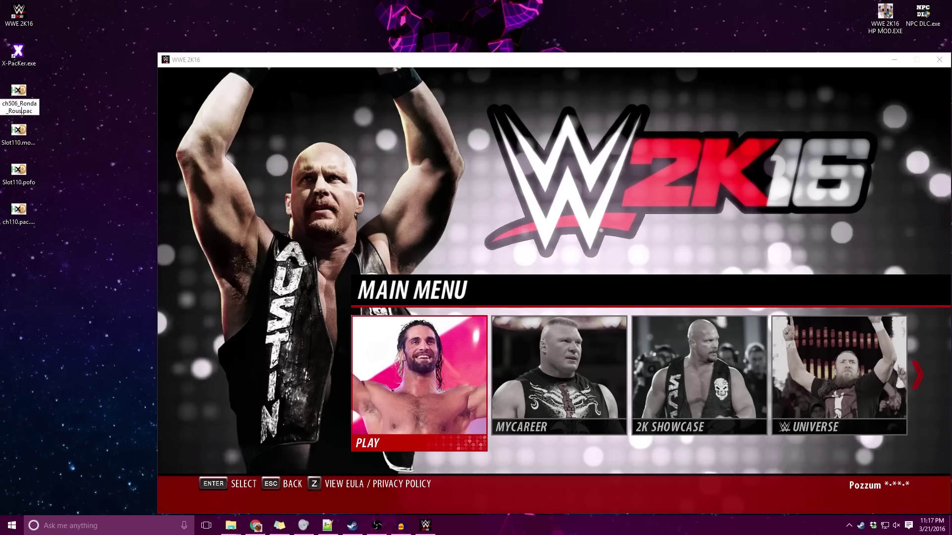
text(ey)
key(Return)
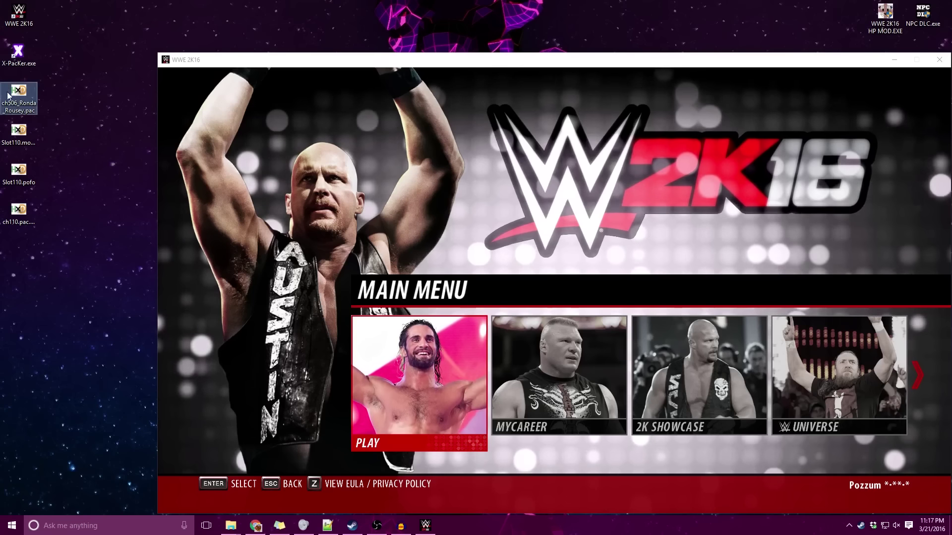
click(31, 132)
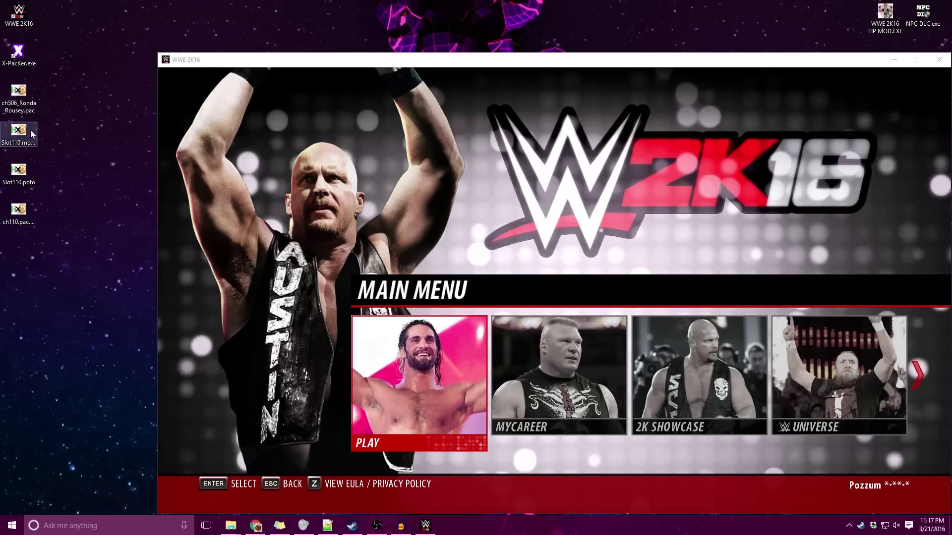
Step: Relaunch X-PacKer and open the PC save file so slots from Slot-0 are listed
double_click(32, 60)
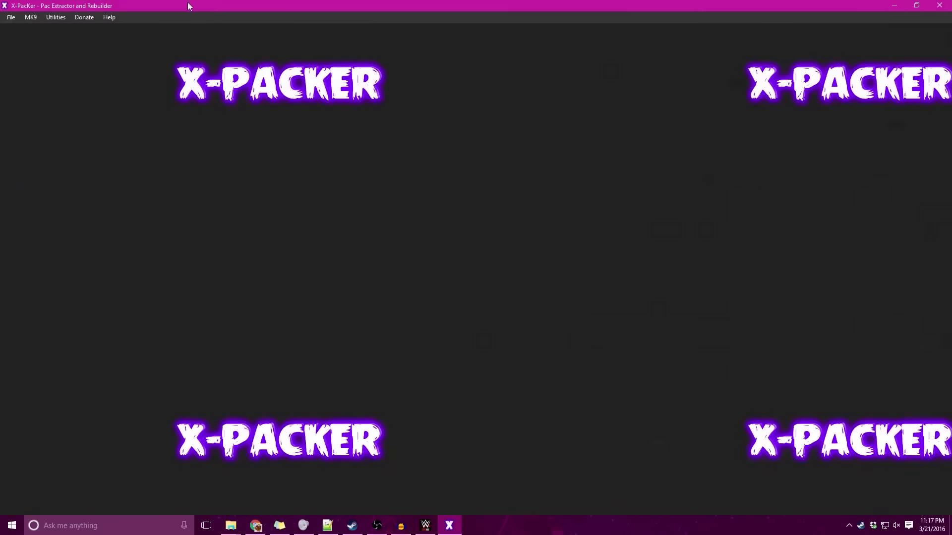
mouse_move(189, 6)
mouse_down()
mouse_move(245, 36)
mouse_move(264, 11)
mouse_up()
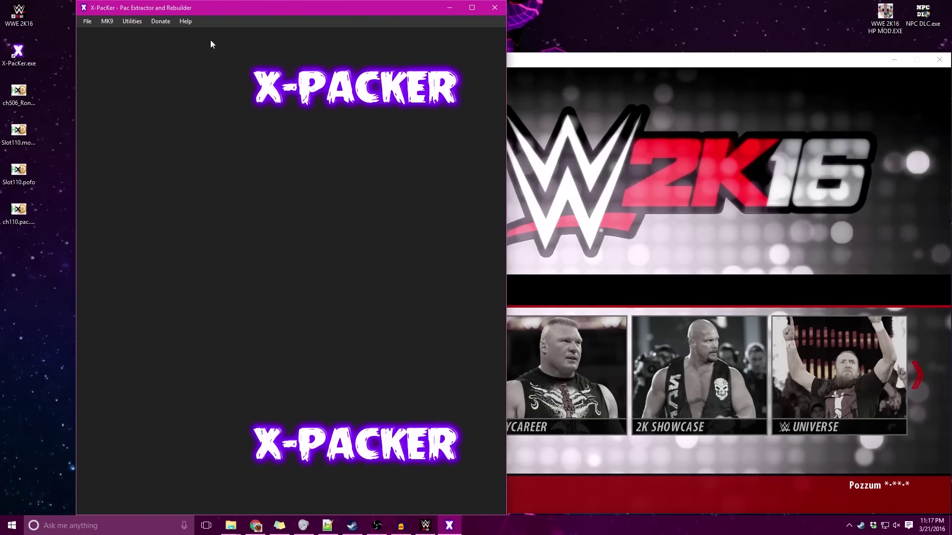
click(87, 22)
mouse_move(230, 32)
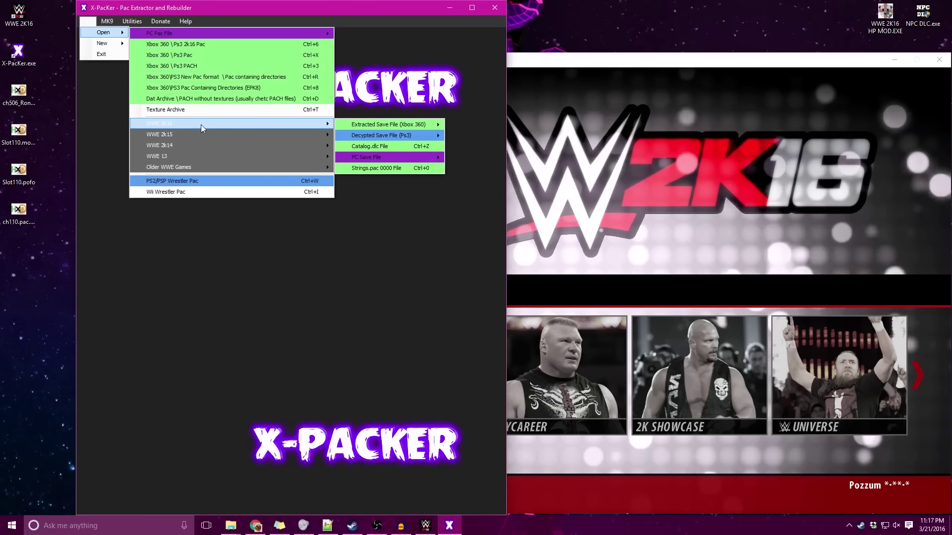
mouse_move(386, 157)
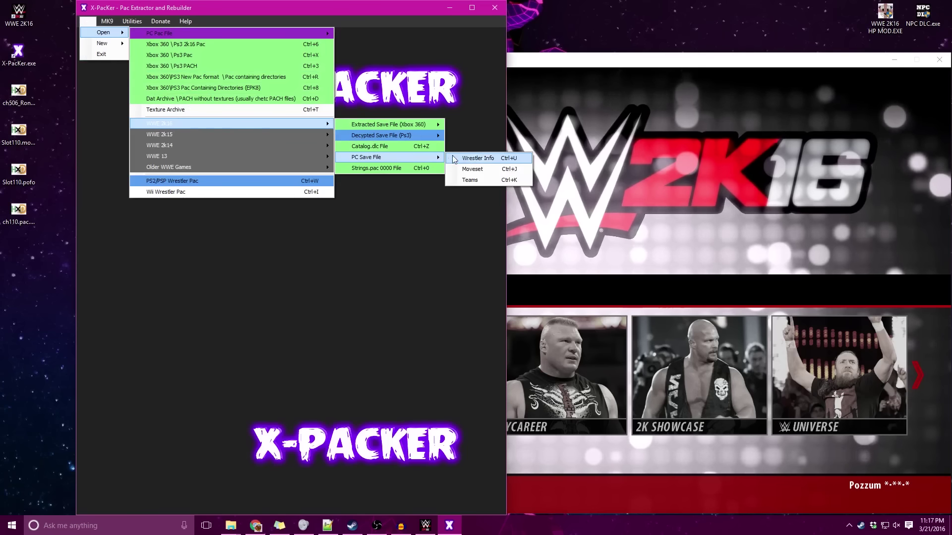
click(487, 160)
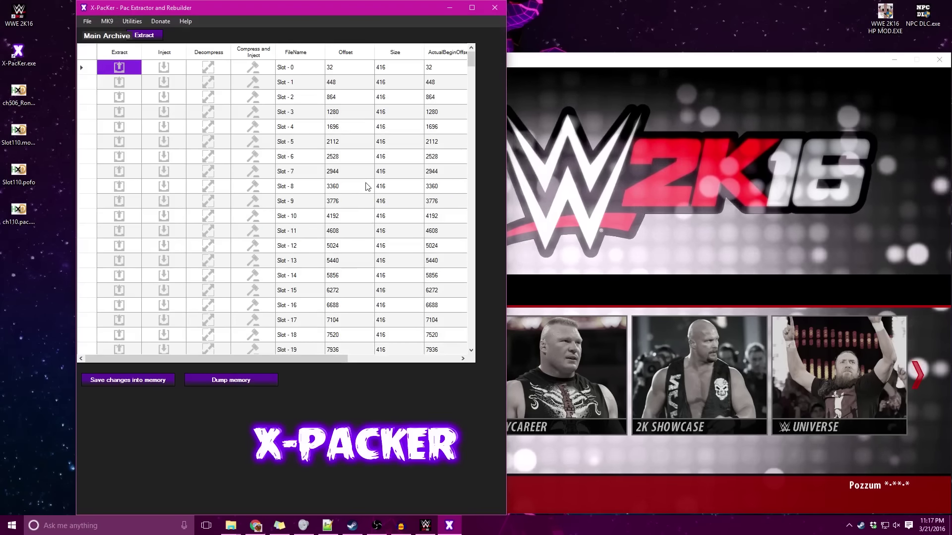
scroll(365, 186, down, 1)
scroll(365, 186, down, 3)
scroll(363, 185, down, 2)
scroll(359, 184, down, 7)
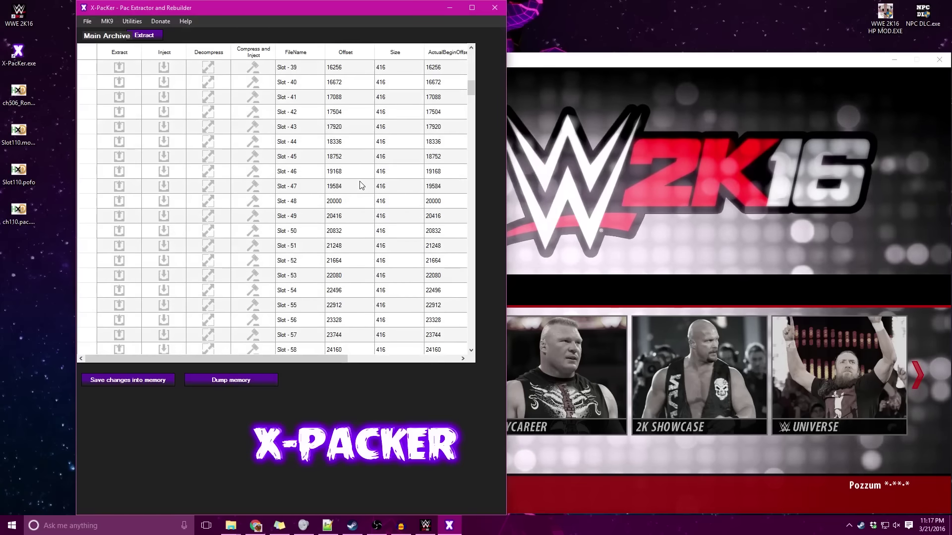
scroll(361, 186, down, 15)
scroll(361, 186, down, 20)
scroll(297, 186, down, 20)
scroll(303, 192, down, 15)
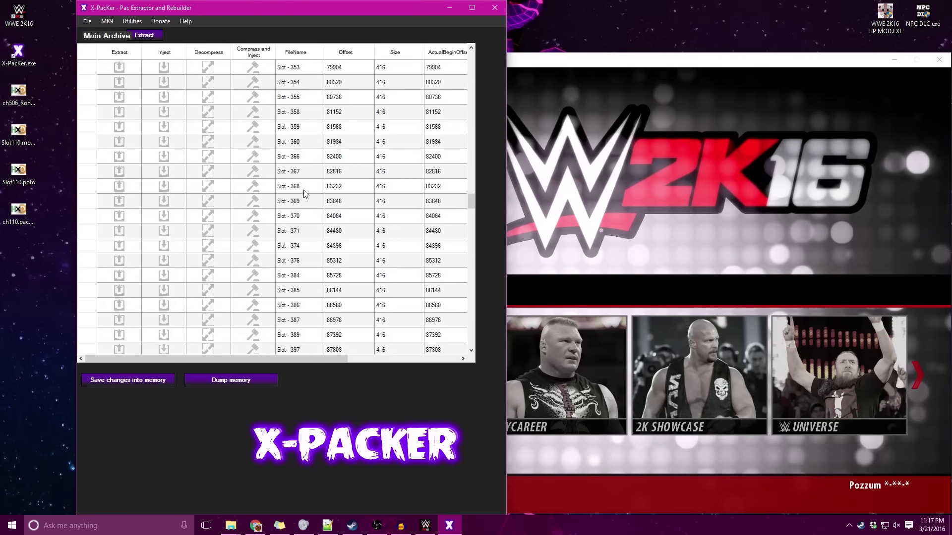
scroll(303, 193, down, 8)
scroll(304, 196, down, 8)
scroll(304, 198, down, 8)
scroll(305, 201, down, 8)
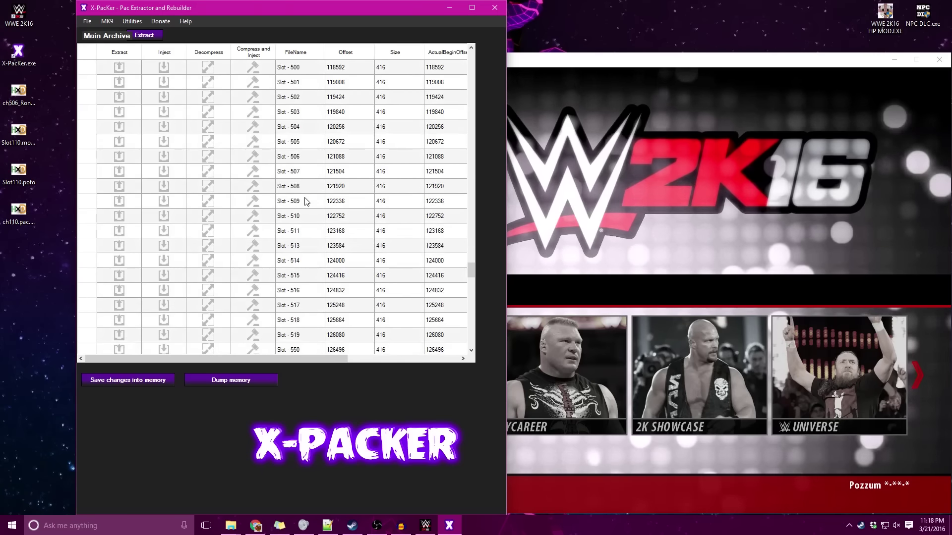
Step: Inject Slot110.pofo into Slot - 506, then select the resulting Slot - 110 entry
click(296, 158)
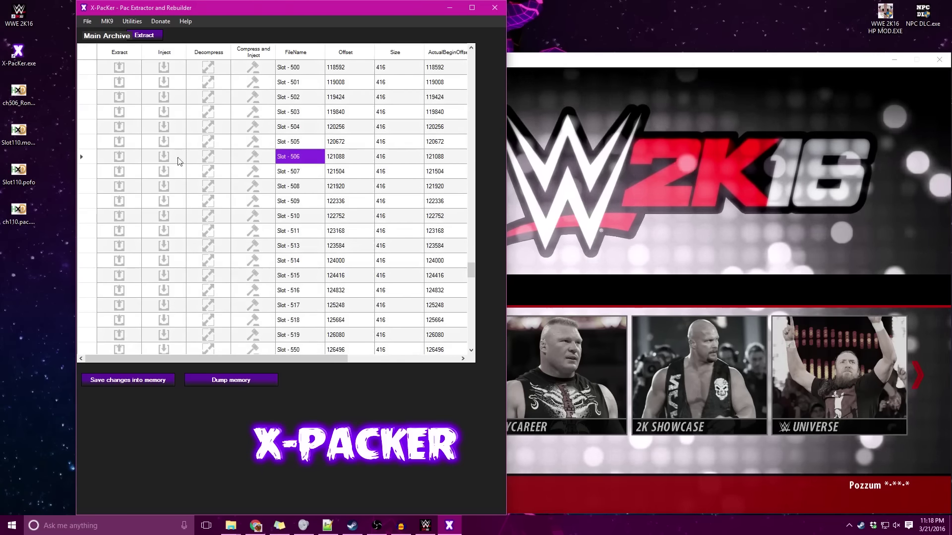
click(164, 156)
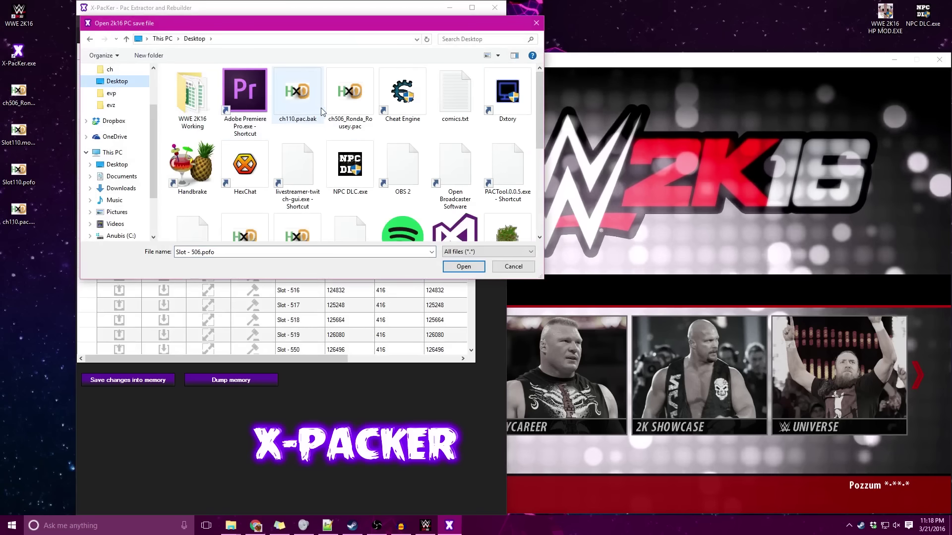
scroll(310, 151, down, 1)
click(288, 138)
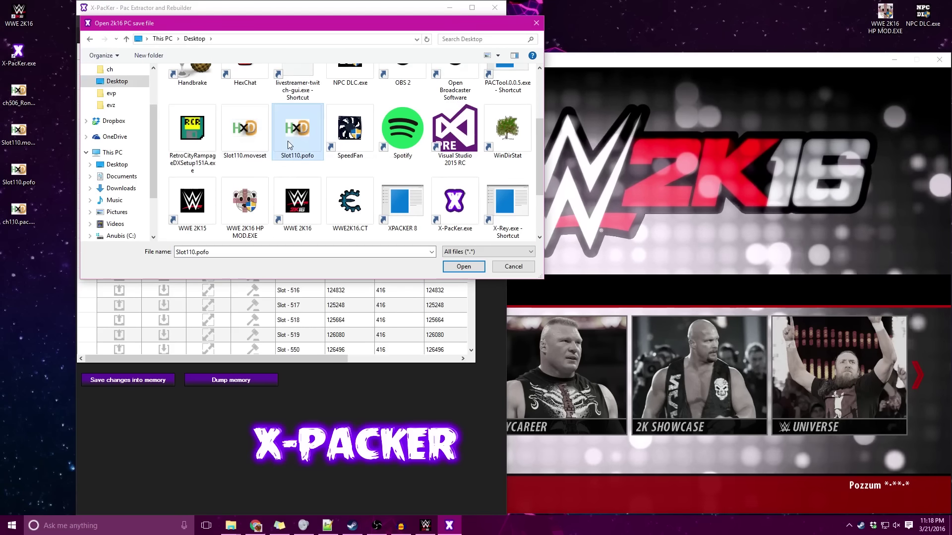
click(462, 266)
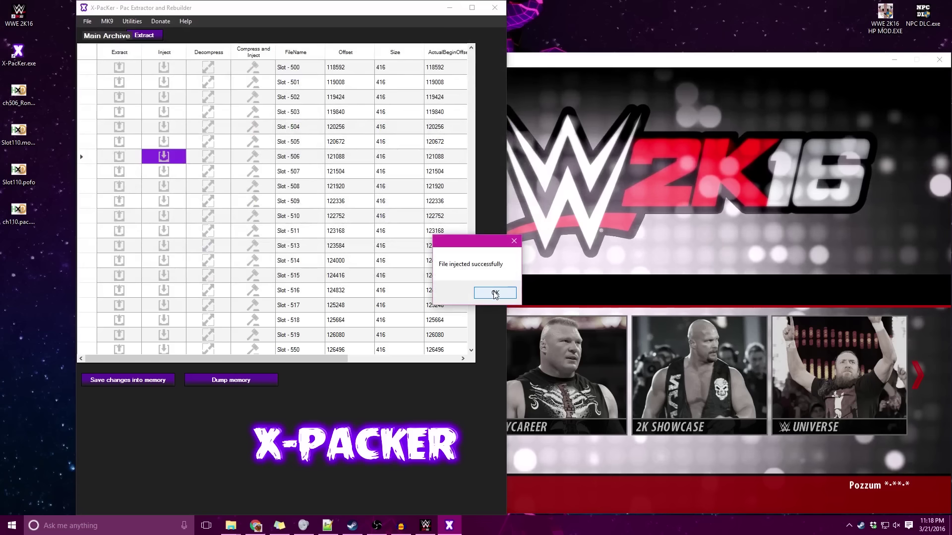
click(494, 294)
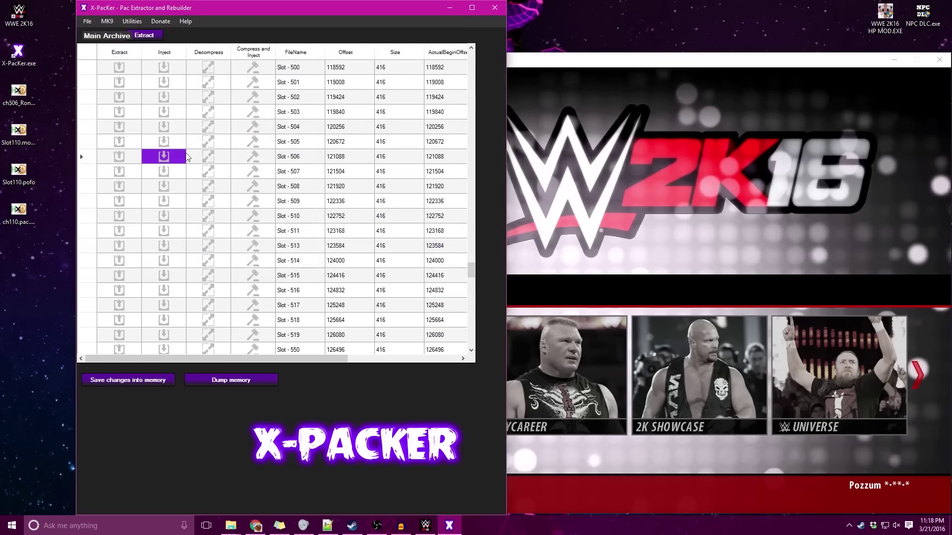
click(296, 156)
scroll(299, 178, down, 1)
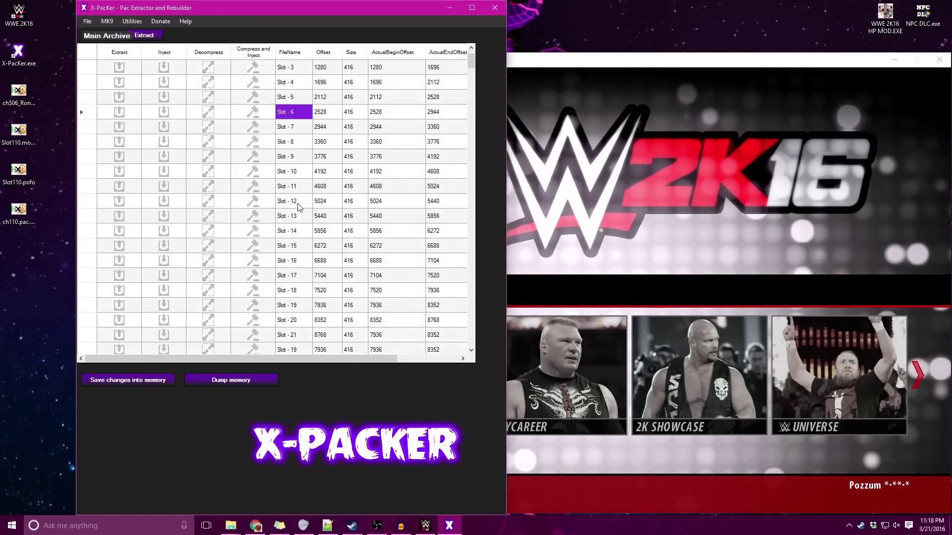
scroll(298, 208, down, 7)
scroll(298, 207, down, 6)
scroll(299, 207, down, 7)
scroll(298, 207, down, 7)
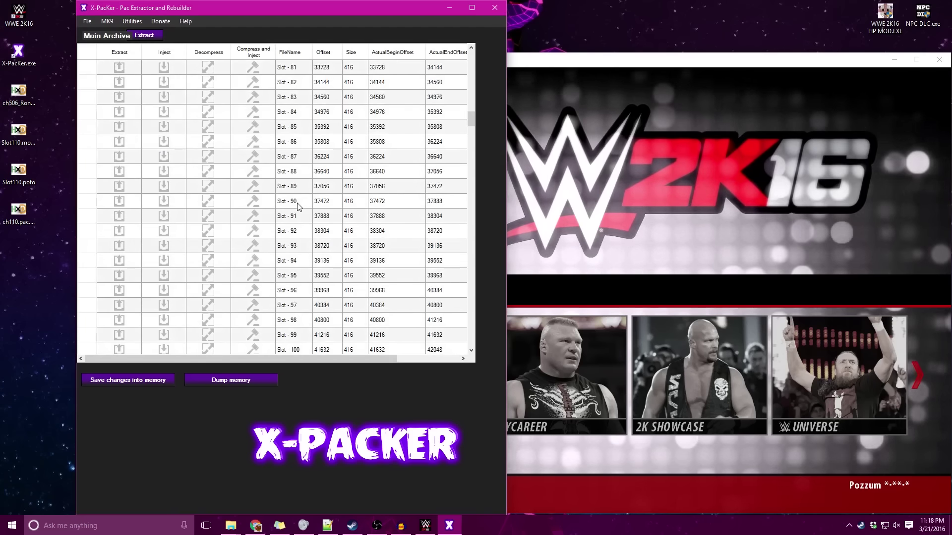
scroll(299, 208, down, 7)
scroll(297, 208, down, 12)
scroll(298, 208, down, 12)
scroll(298, 207, down, 12)
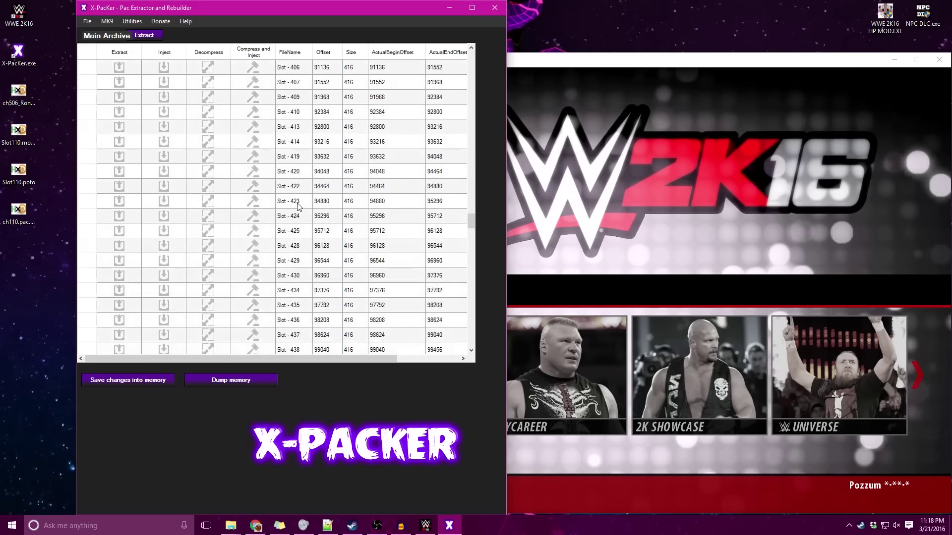
scroll(297, 208, down, 11)
scroll(298, 208, down, 2)
scroll(298, 208, down, 2)
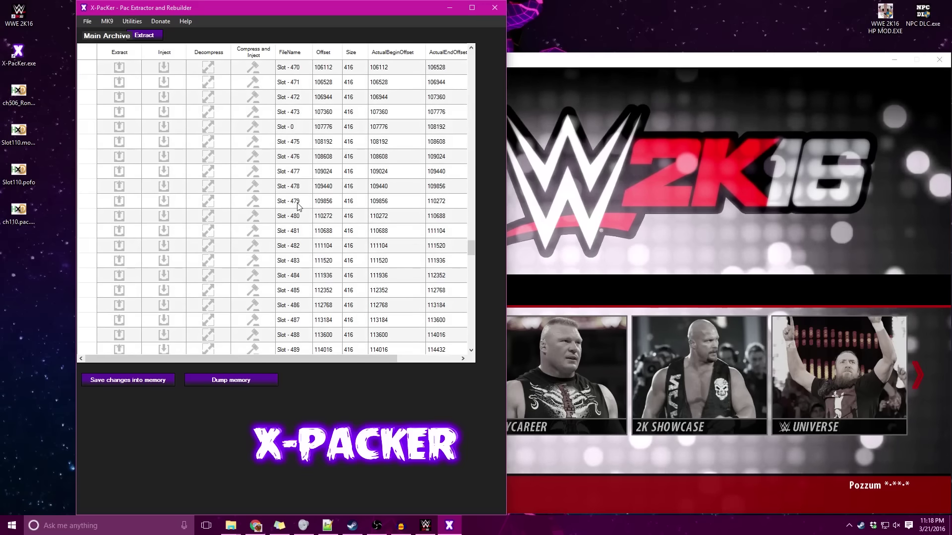
scroll(298, 208, down, 2)
scroll(298, 208, down, 5)
scroll(305, 207, down, 4)
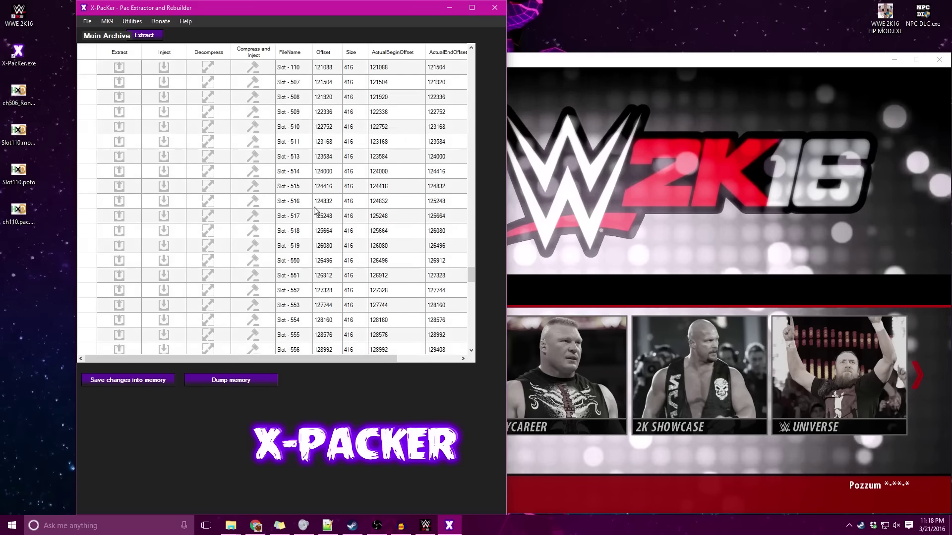
scroll(315, 212, up, 2)
scroll(315, 213, up, 1)
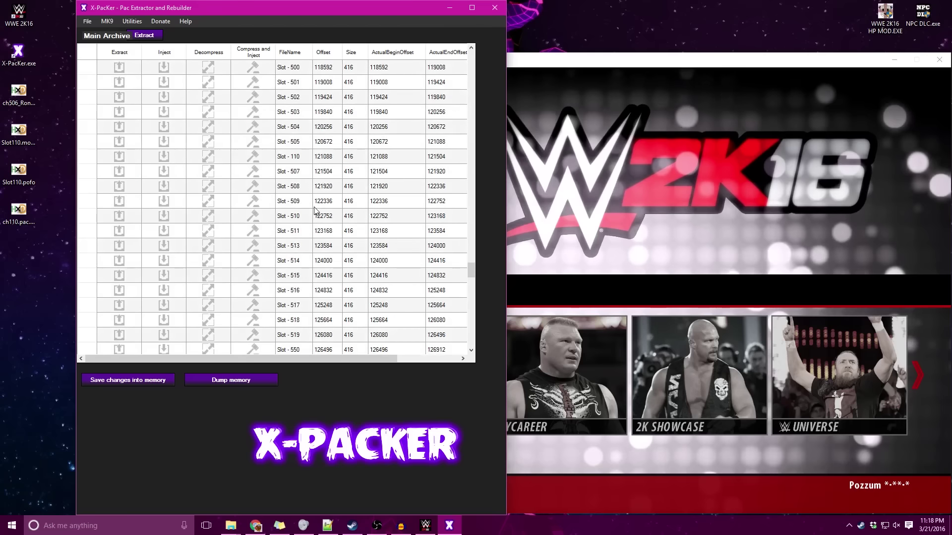
click(296, 159)
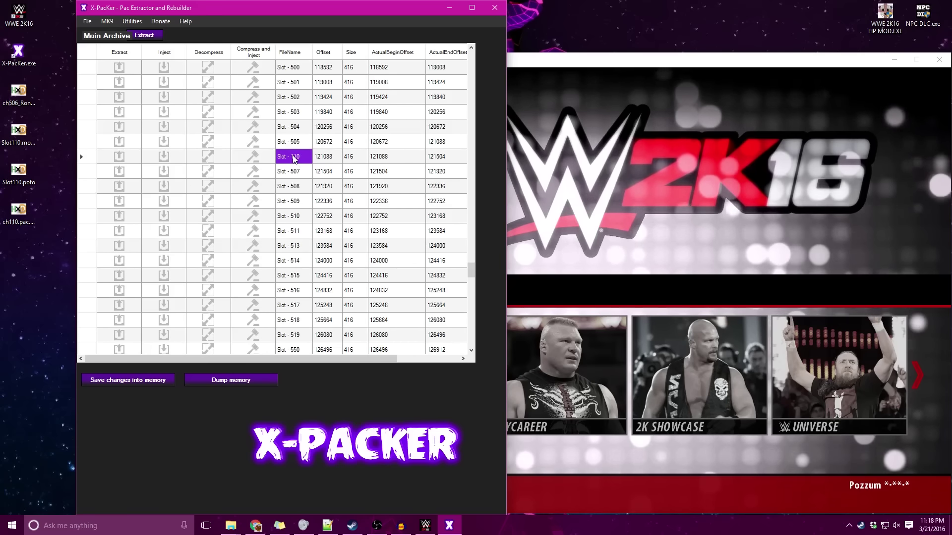
Step: Open the POFO editor for the entry and set wrestler ID and menu sort number to 506
click(296, 158)
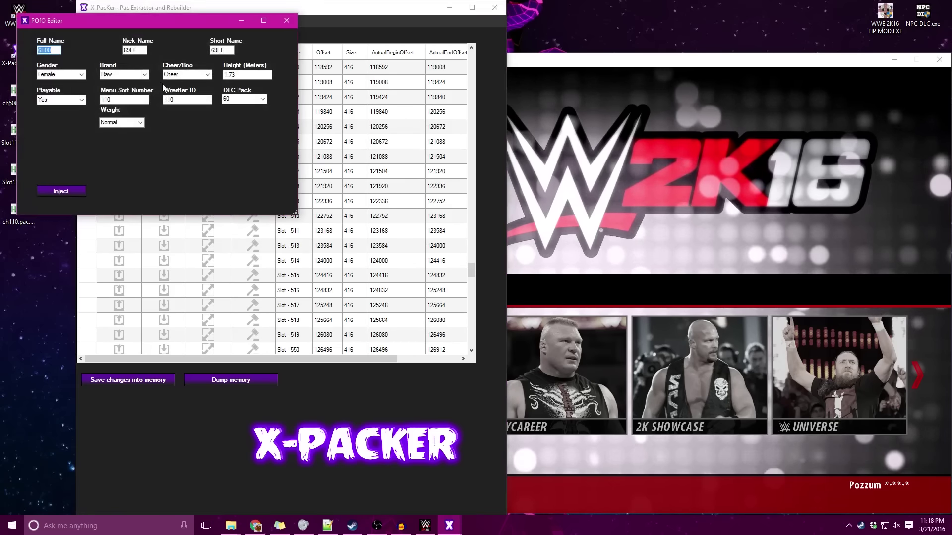
drag(180, 19, 280, 77)
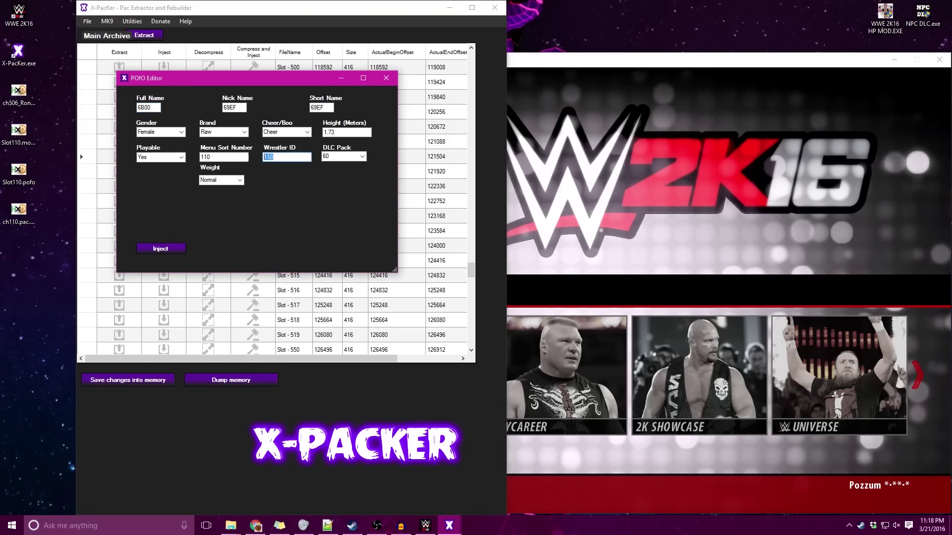
click(226, 157)
key(Tab)
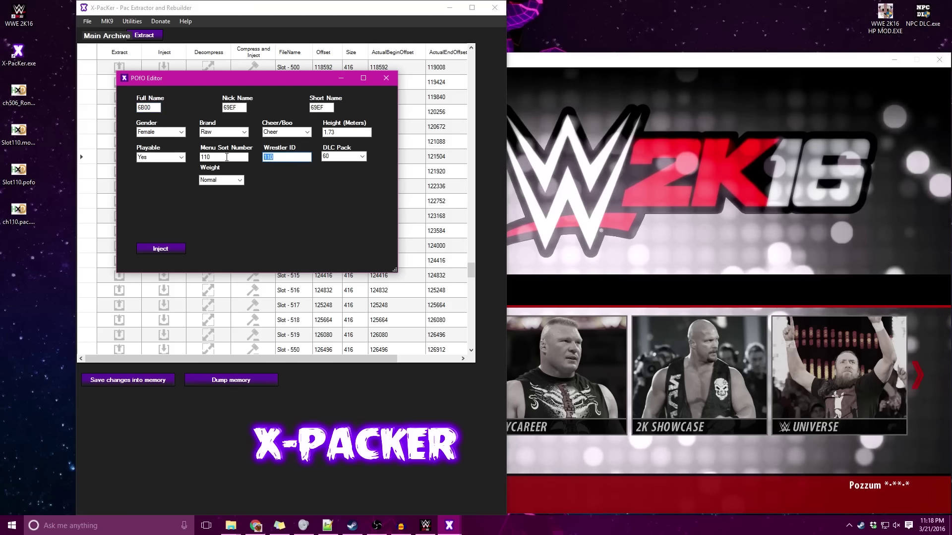
text(6)
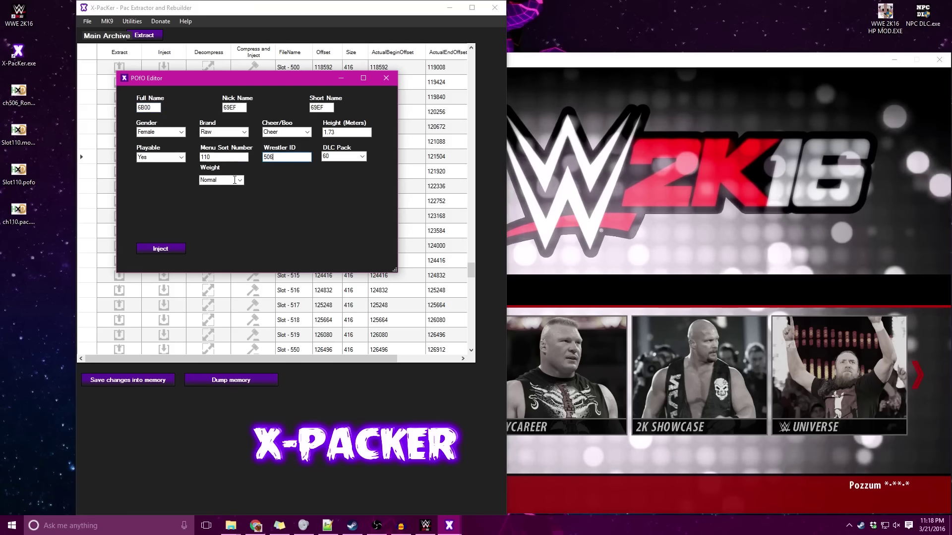
text(506)
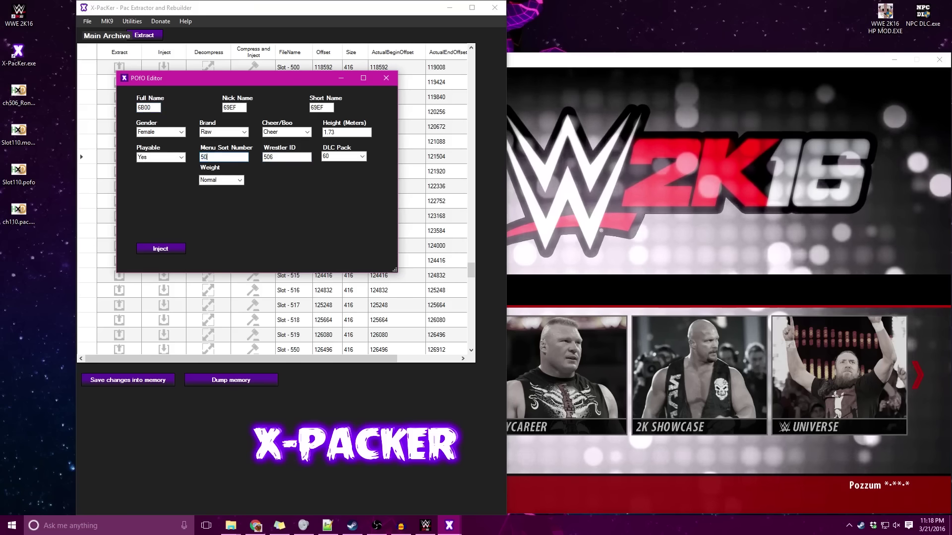
Step: Set the DLC pack to 0
click(362, 157)
scroll(363, 223, up, 10)
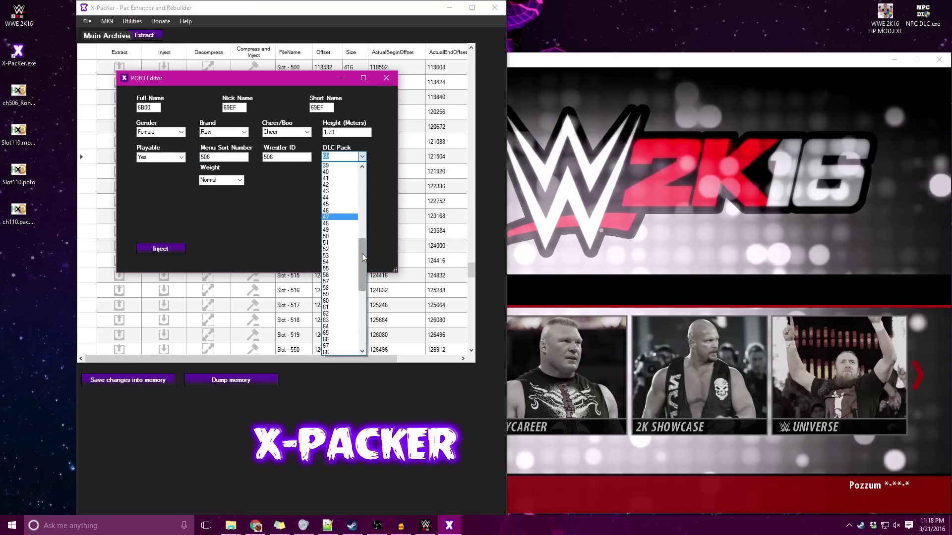
drag(363, 254, 361, 165)
click(362, 158)
click(327, 157)
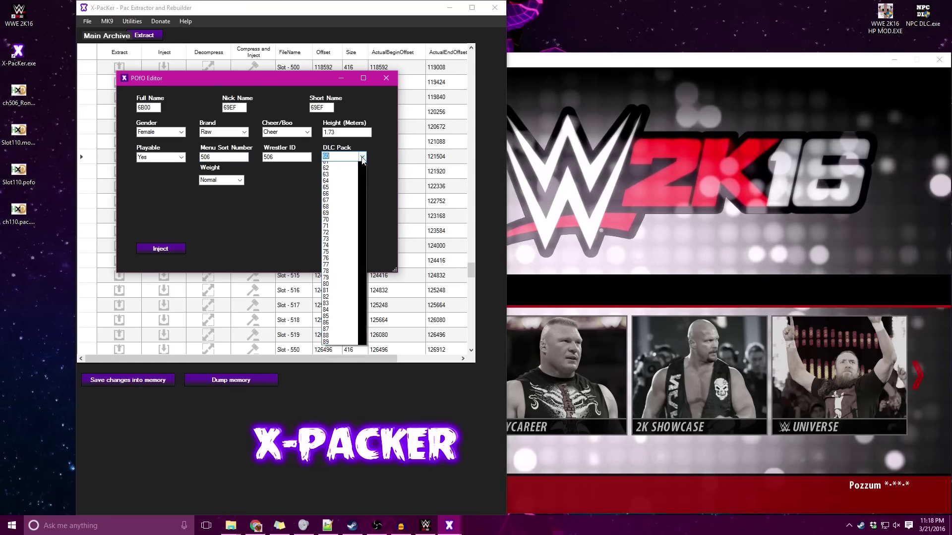
drag(361, 283, 366, 175)
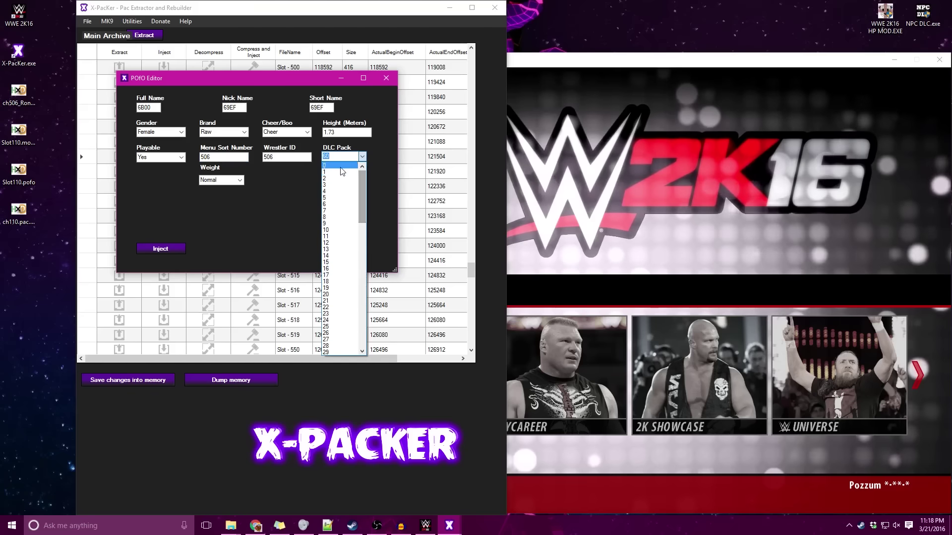
click(327, 167)
Step: Set the weight class to Light and check the Female gender setting
click(239, 182)
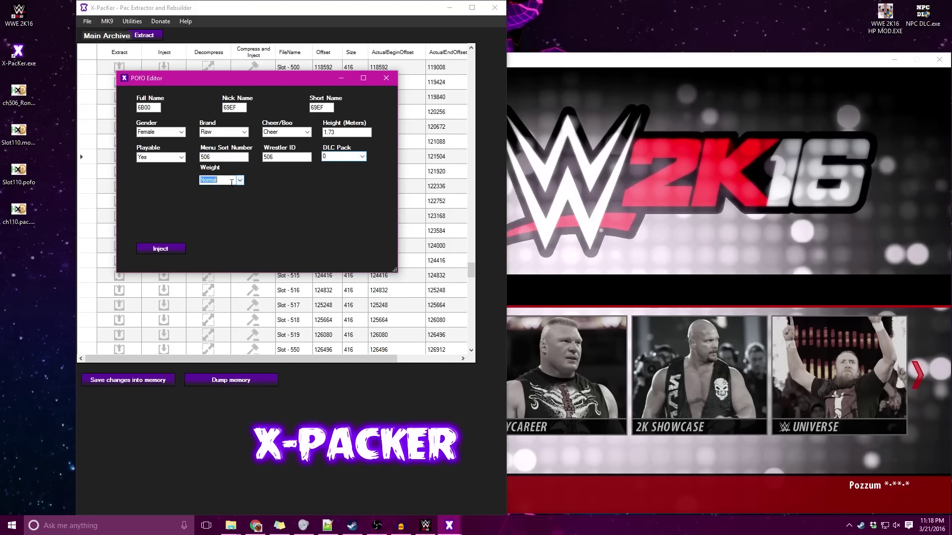
click(240, 181)
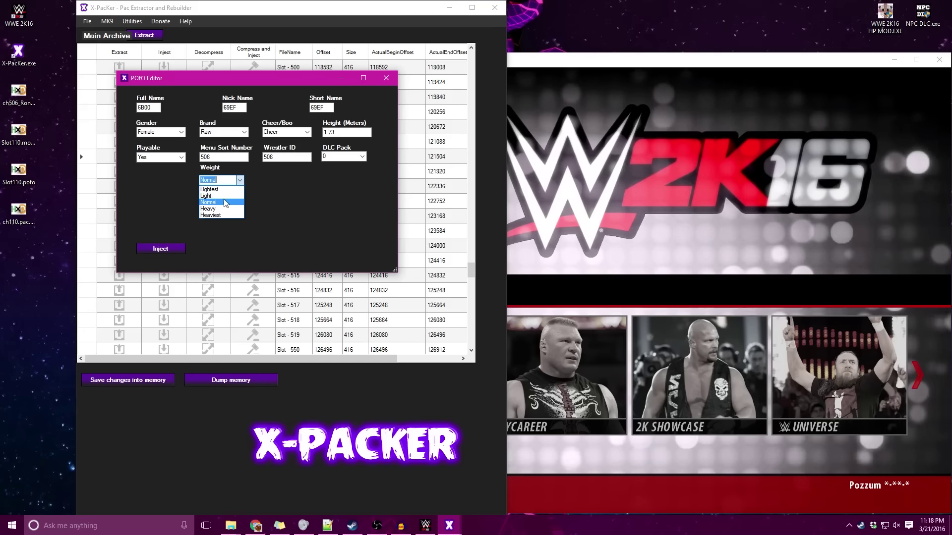
click(224, 196)
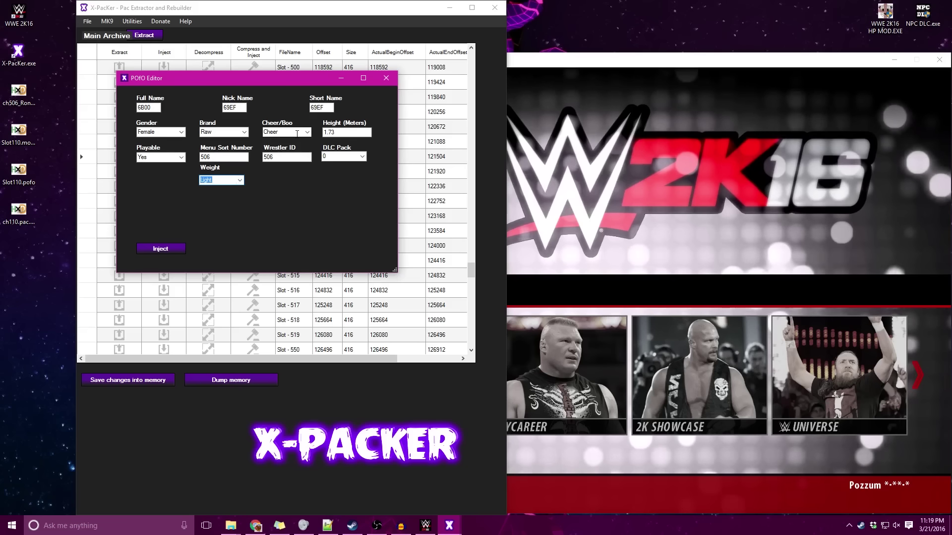
click(153, 132)
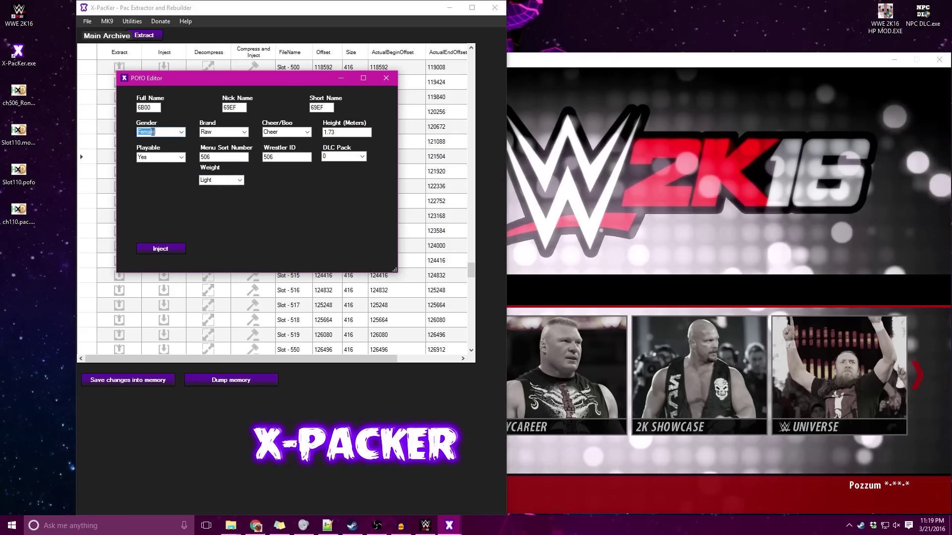
click(240, 107)
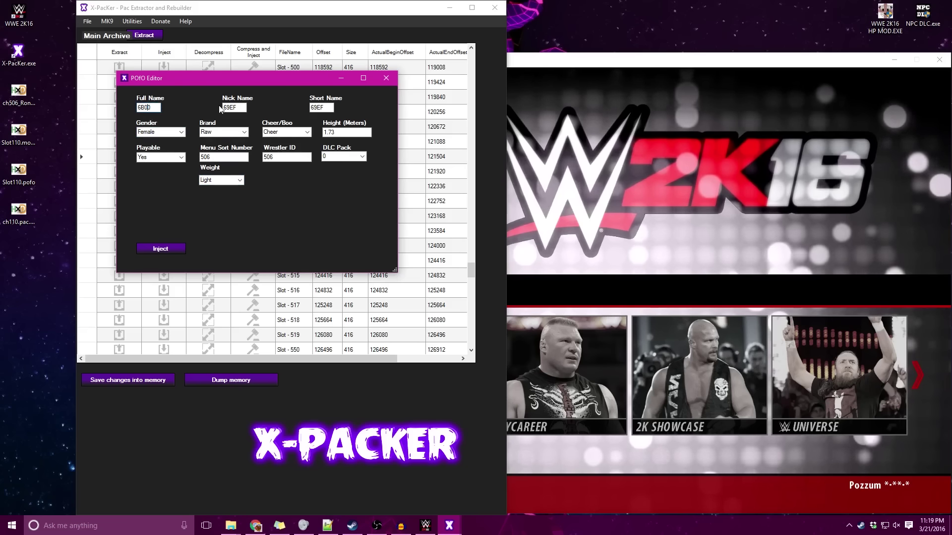
key(shift+Tab)
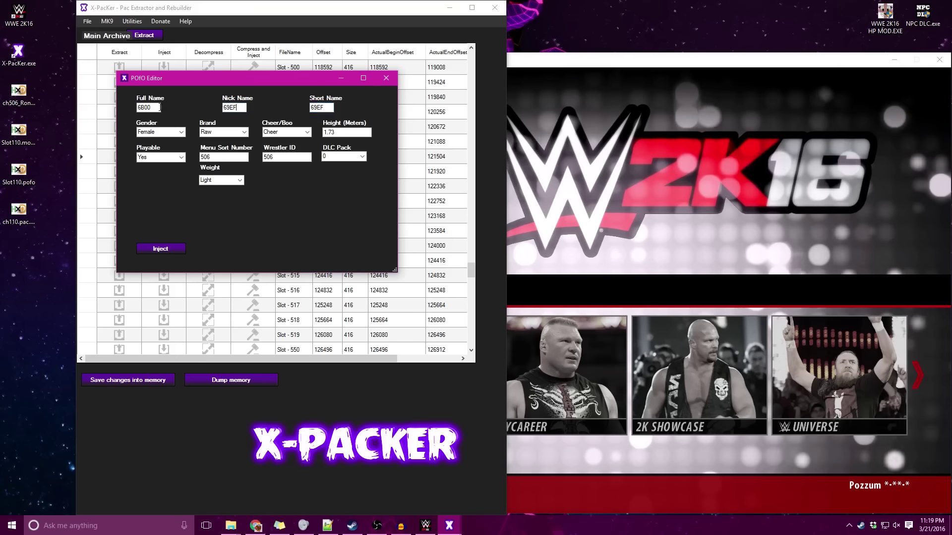
Step: Search the sheet for 'ronda' to find address 6A1C, then dock the browser right
click(565, 186)
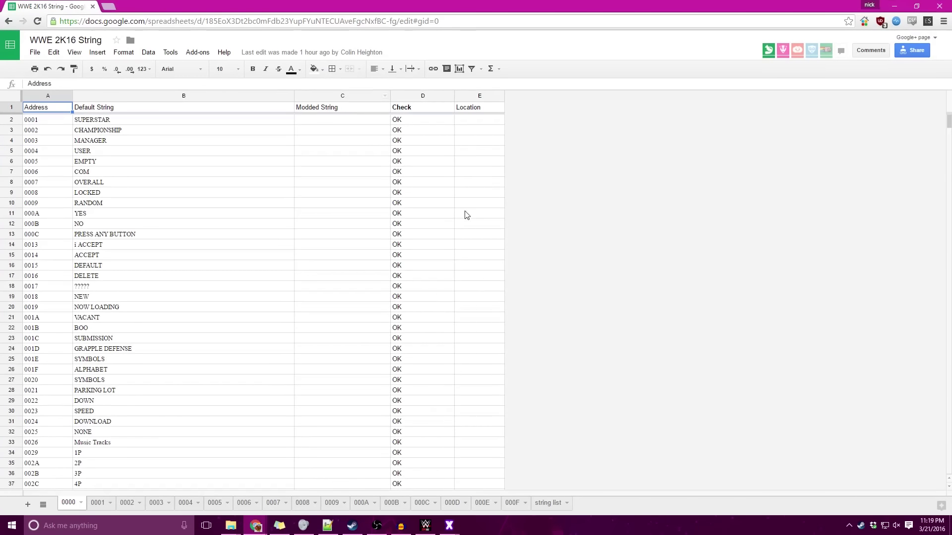
scroll(339, 251, down, 3)
key(ctrl+f)
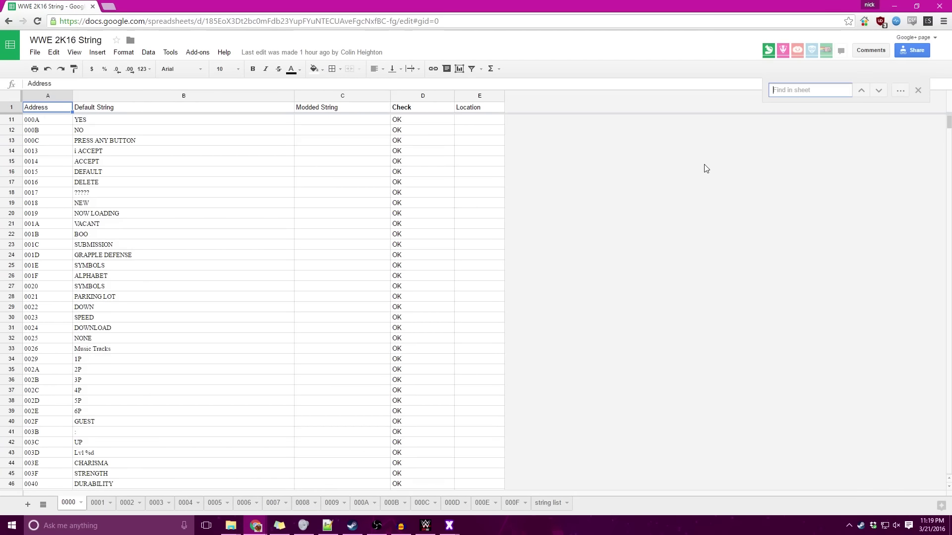
text(ronda)
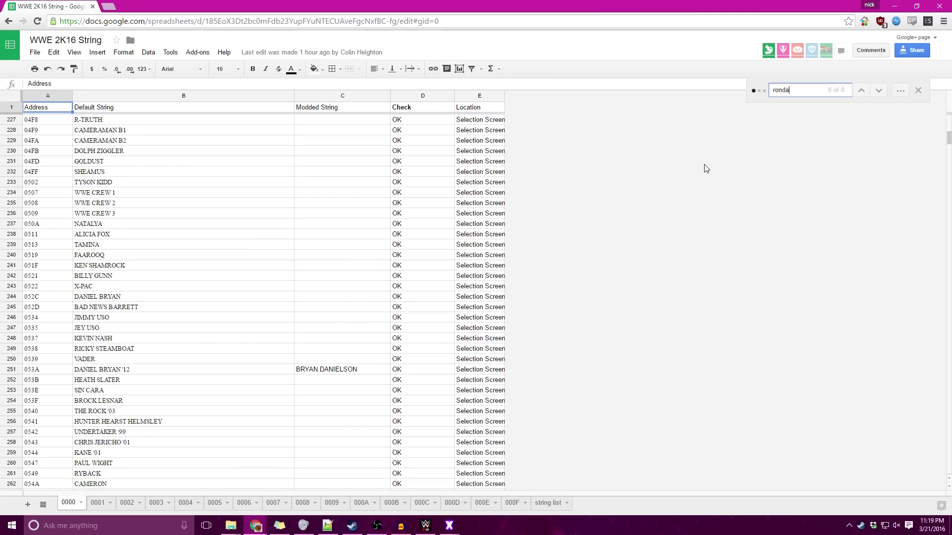
scroll(356, 438, down, 3)
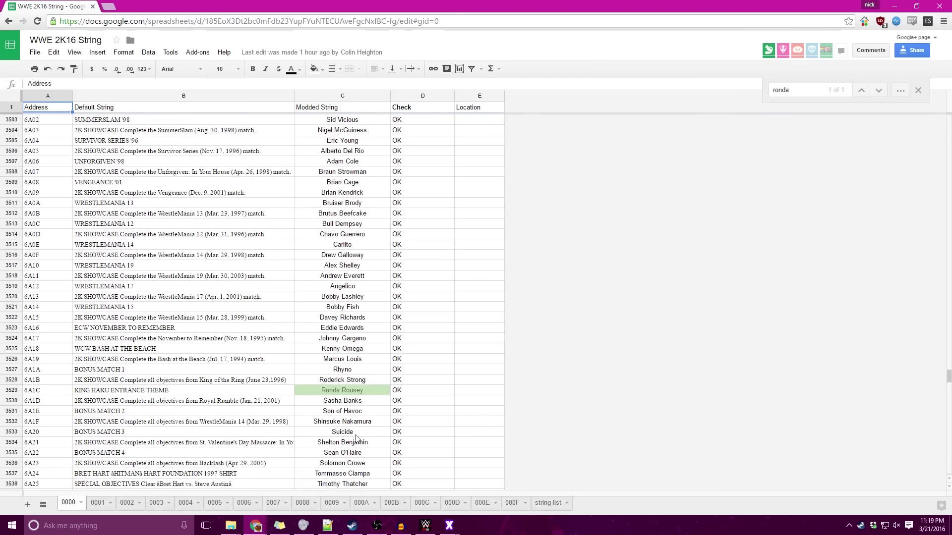
click(322, 393)
click(42, 395)
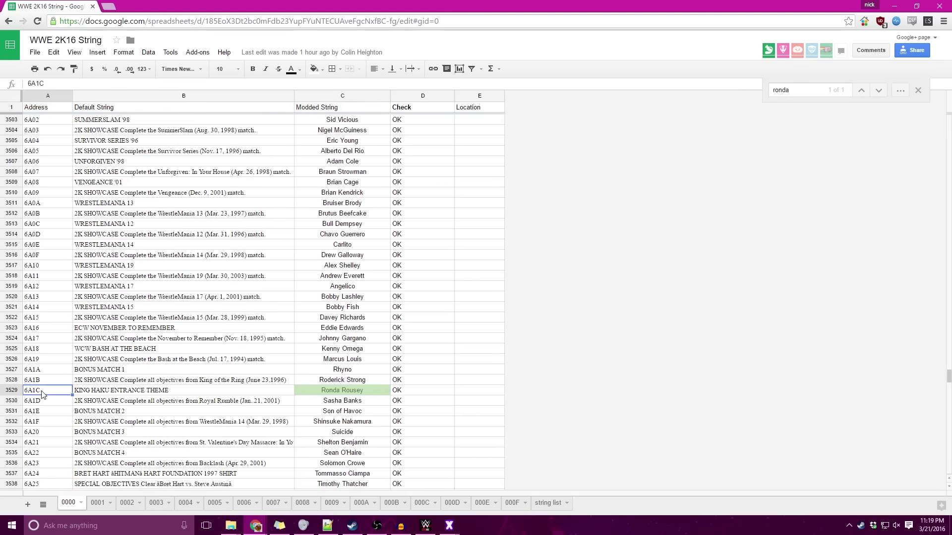
drag(57, 9, 667, 49)
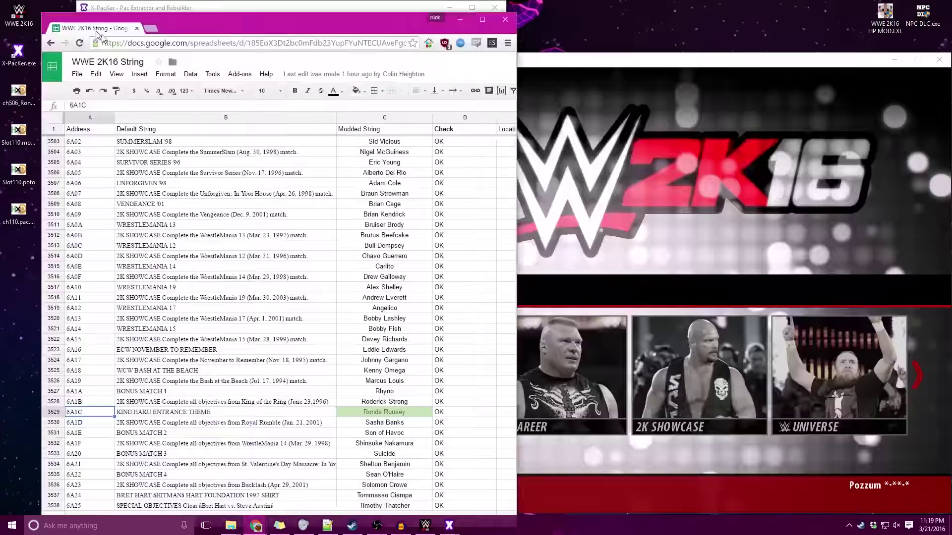
key(super+Down)
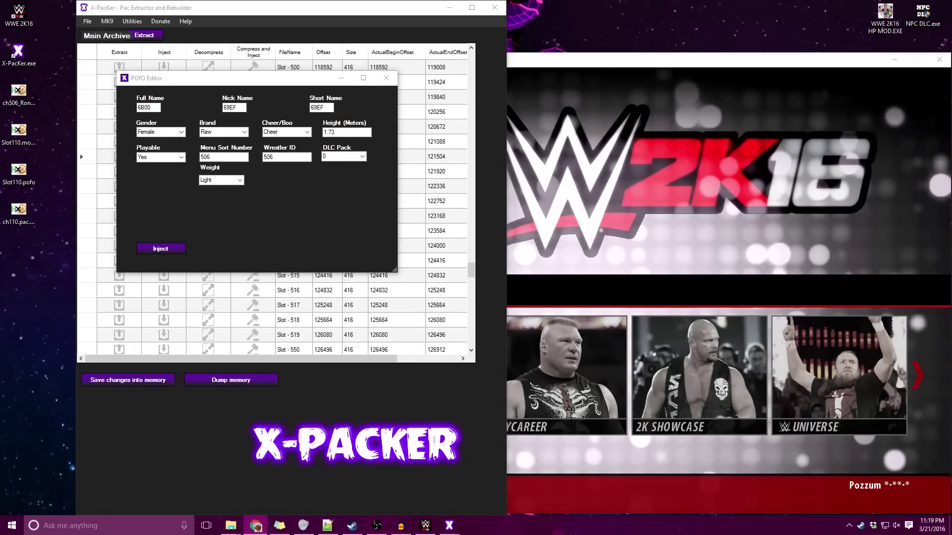
Step: Place the spreadsheet beside X-PacKer and fill the full, nick and short name fields with 6A1C
key(alt+Tab)
double_click(452, 63)
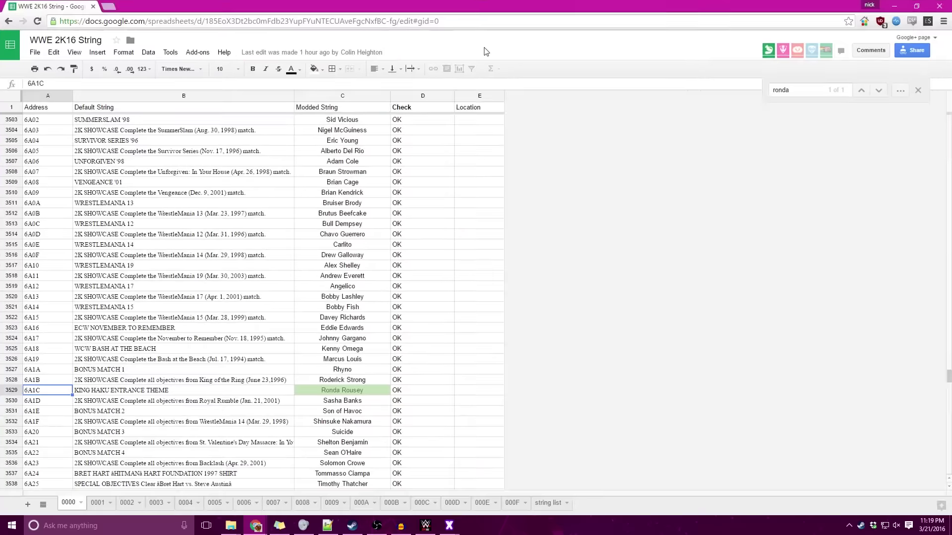
double_click(578, 1)
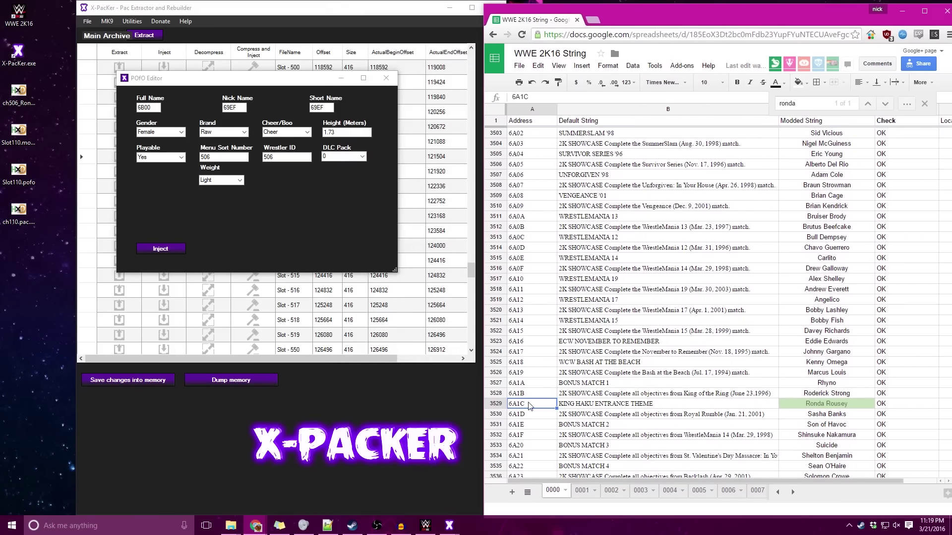
key(alt+Tab)
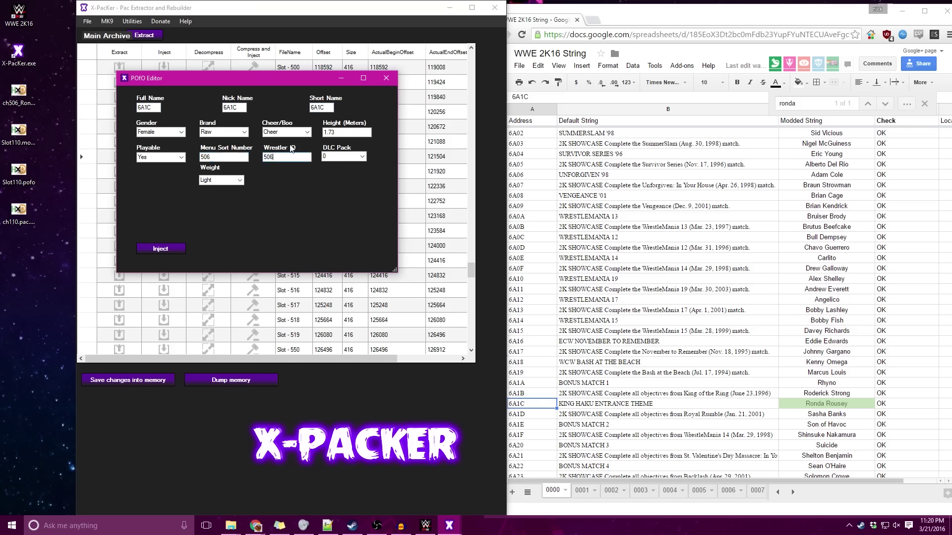
Step: Inject the edited profile into slot 506 and dismiss the success message
click(170, 250)
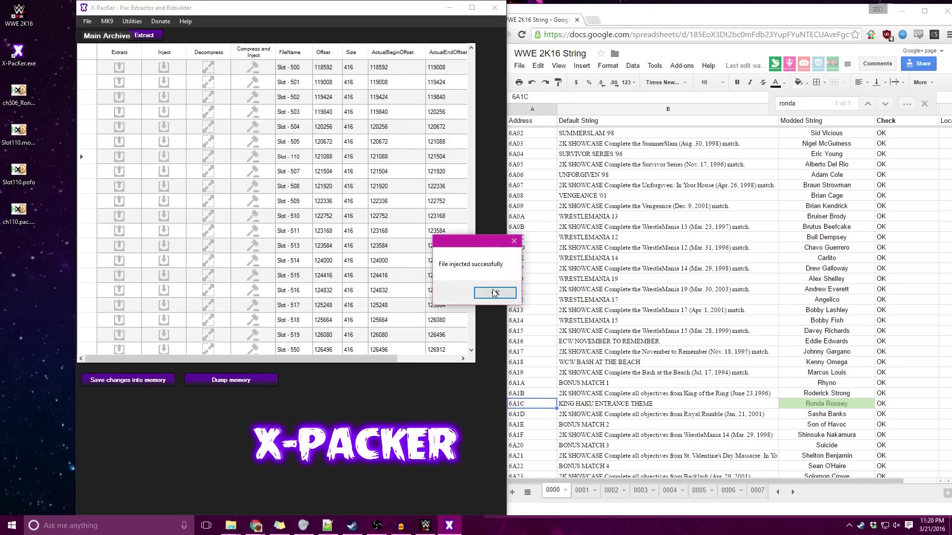
click(487, 290)
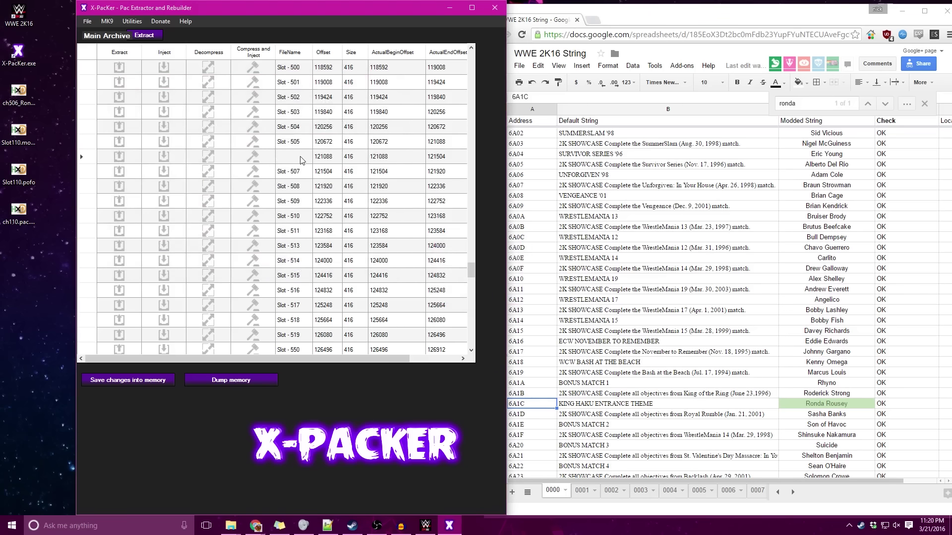
scroll(295, 181, down, 2)
scroll(295, 181, down, 8)
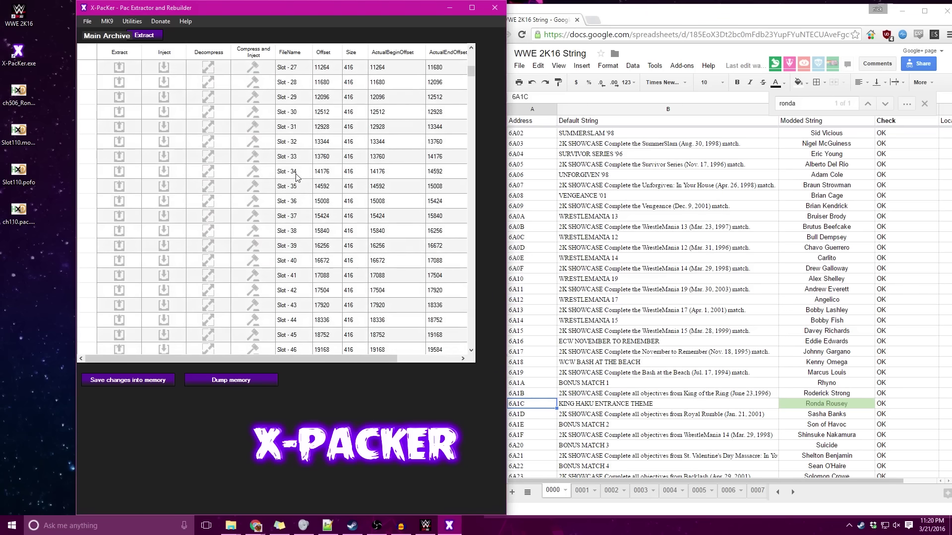
scroll(295, 183, down, 9)
scroll(295, 185, down, 14)
scroll(296, 186, down, 8)
scroll(297, 190, down, 8)
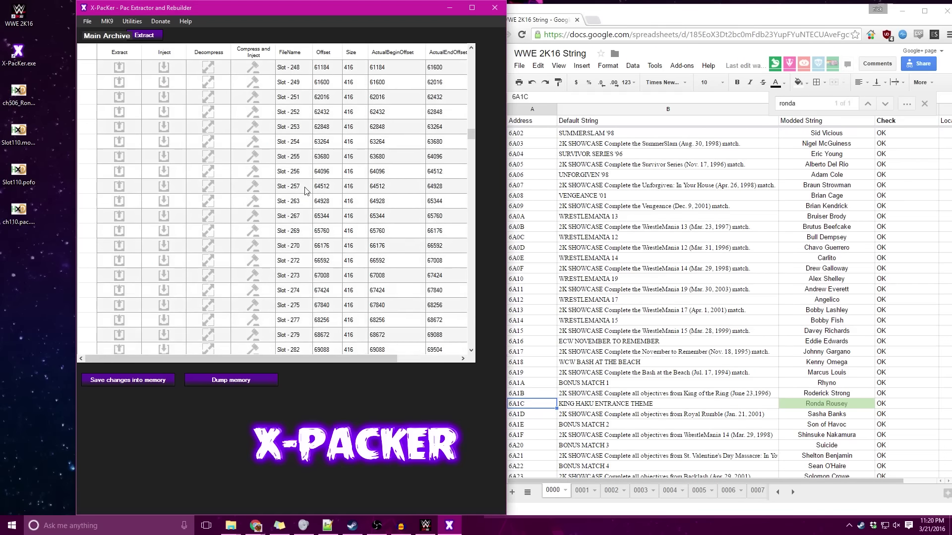
scroll(301, 194, down, 8)
scroll(304, 201, down, 9)
scroll(304, 201, down, 10)
scroll(304, 204, down, 10)
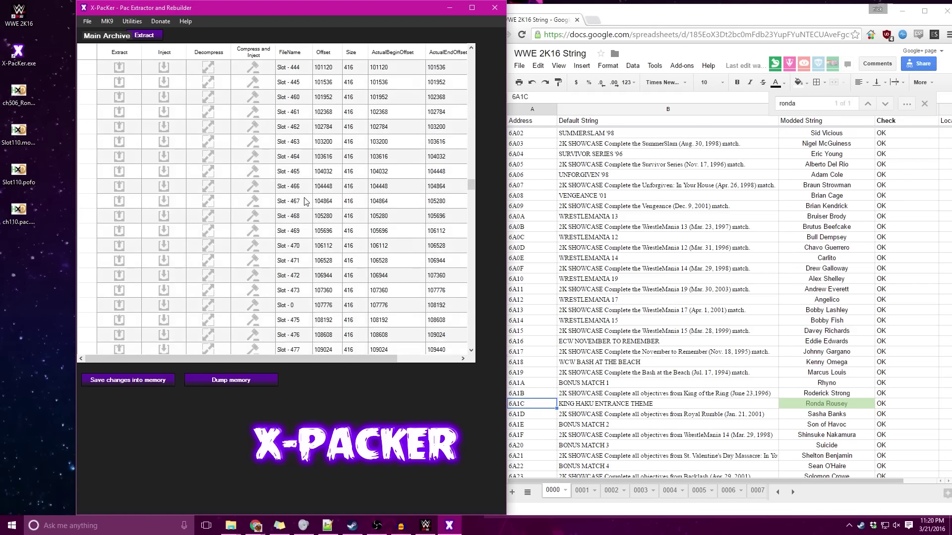
scroll(302, 206, down, 10)
scroll(302, 208, down, 10)
scroll(302, 210, down, 2)
scroll(301, 214, down, 1)
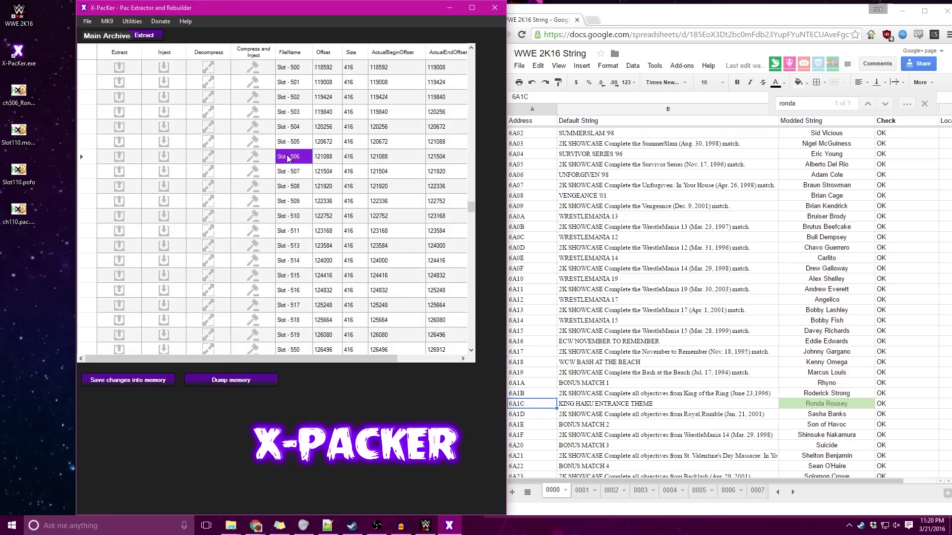
Step: Load the WWE 2K16 PC moveset save from Steam's remote folder
click(86, 23)
mouse_move(103, 32)
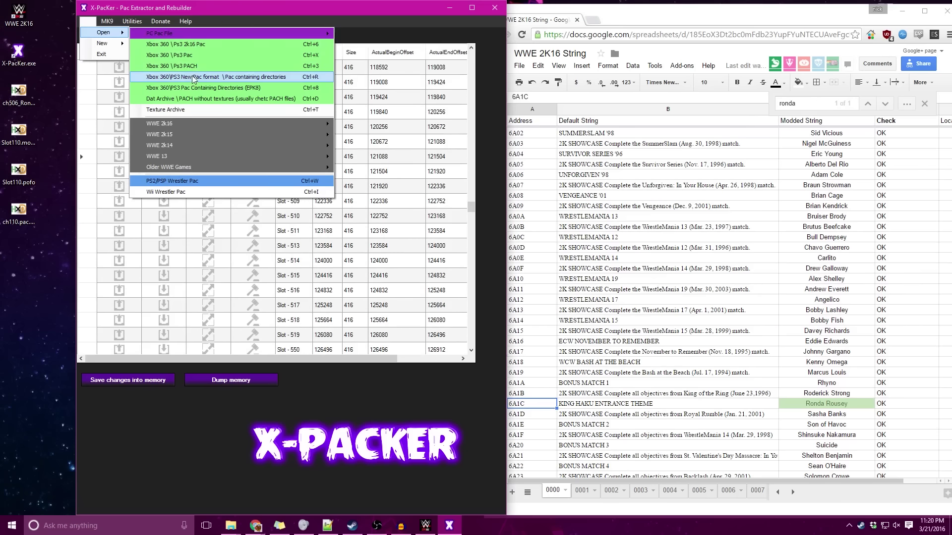
mouse_move(197, 124)
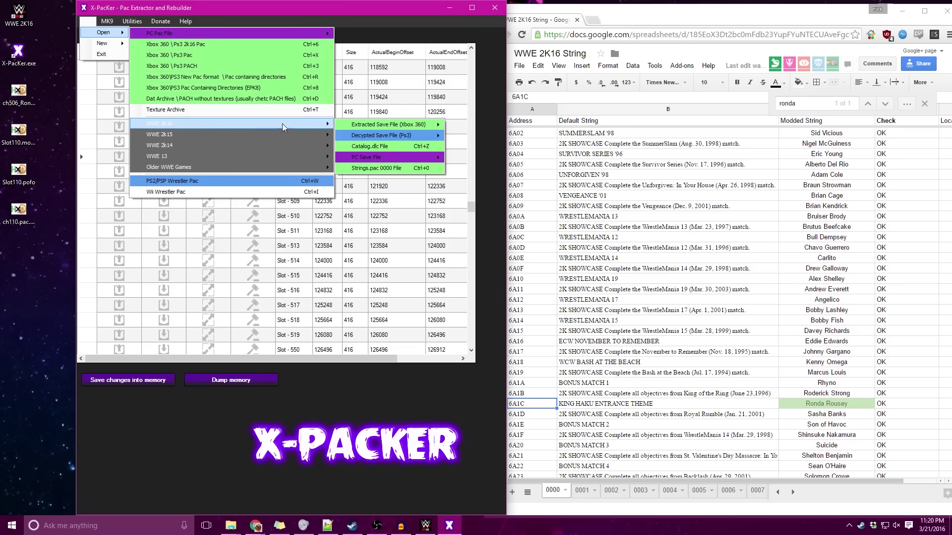
mouse_move(375, 158)
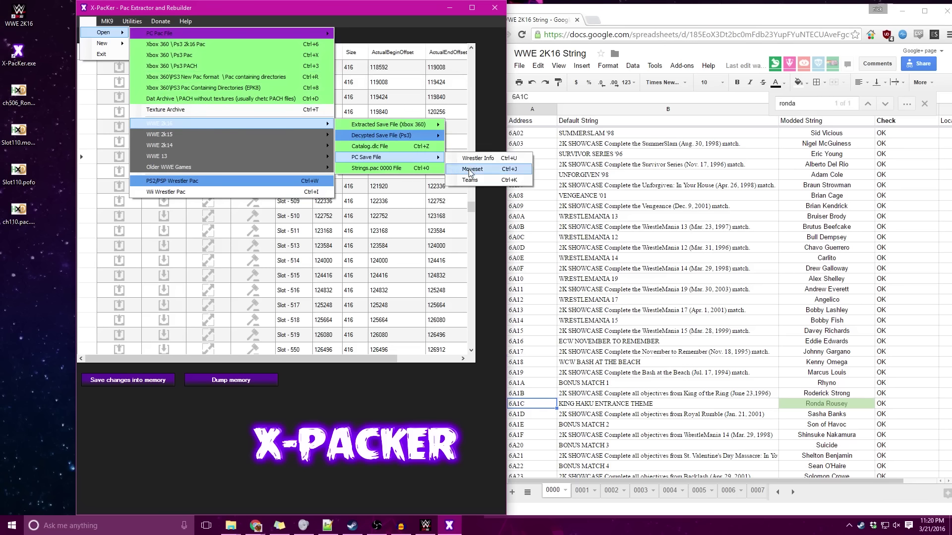
click(472, 171)
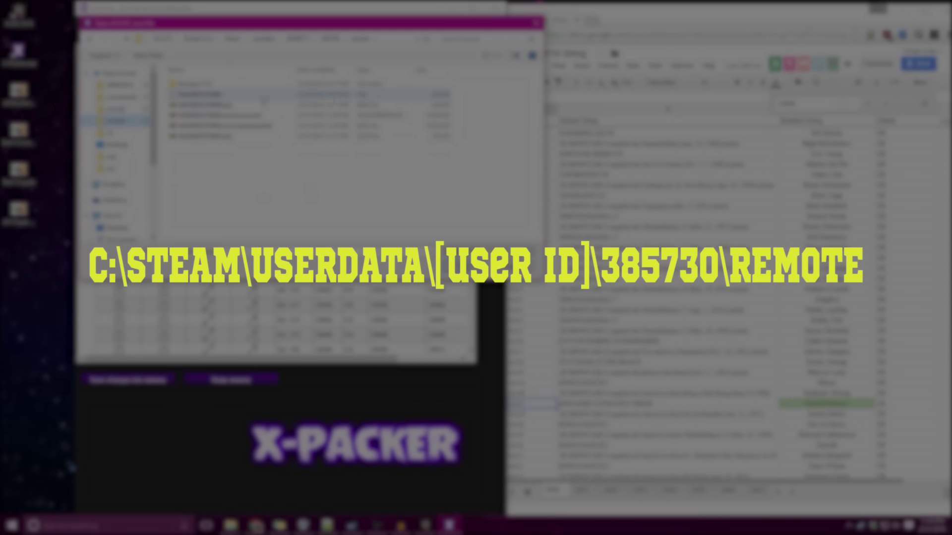
key(Return)
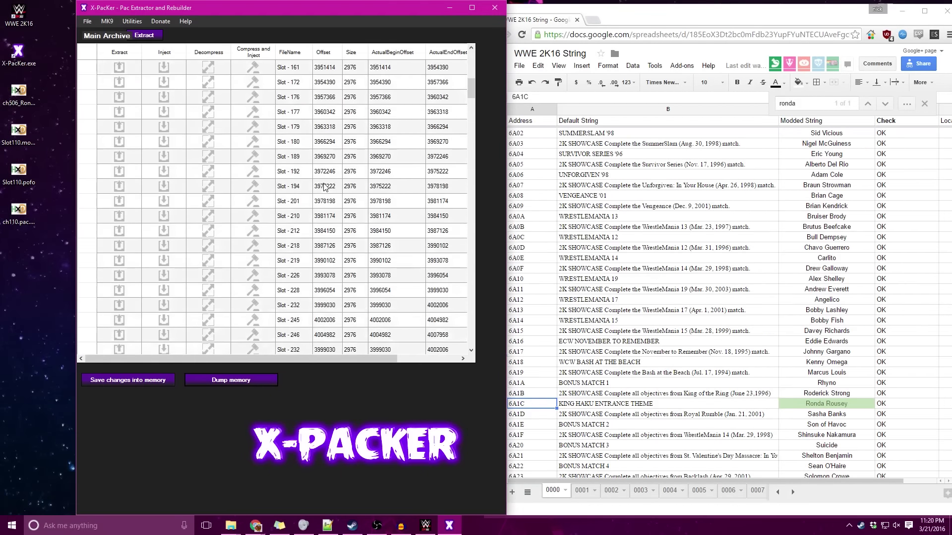
scroll(325, 186, down, 7)
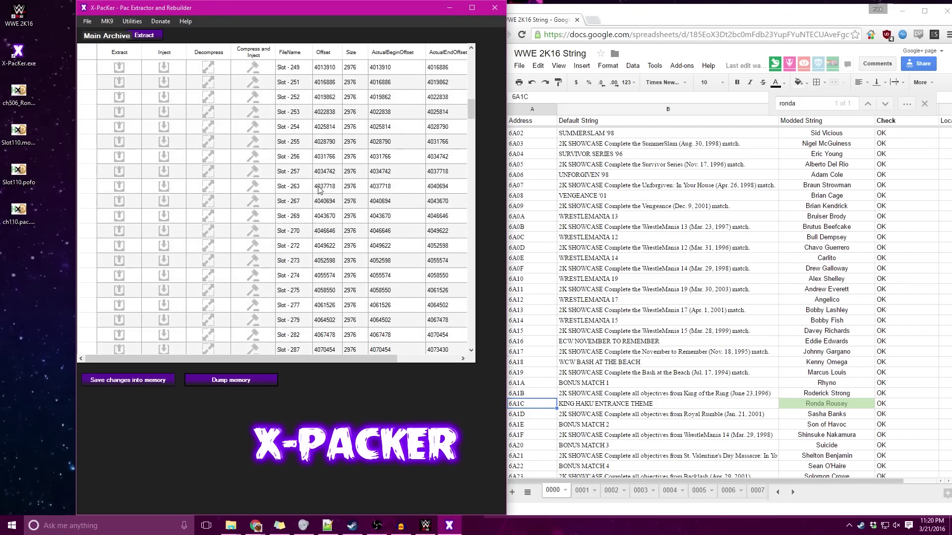
scroll(320, 187, down, 7)
scroll(319, 189, down, 7)
scroll(312, 193, down, 7)
scroll(311, 193, down, 5)
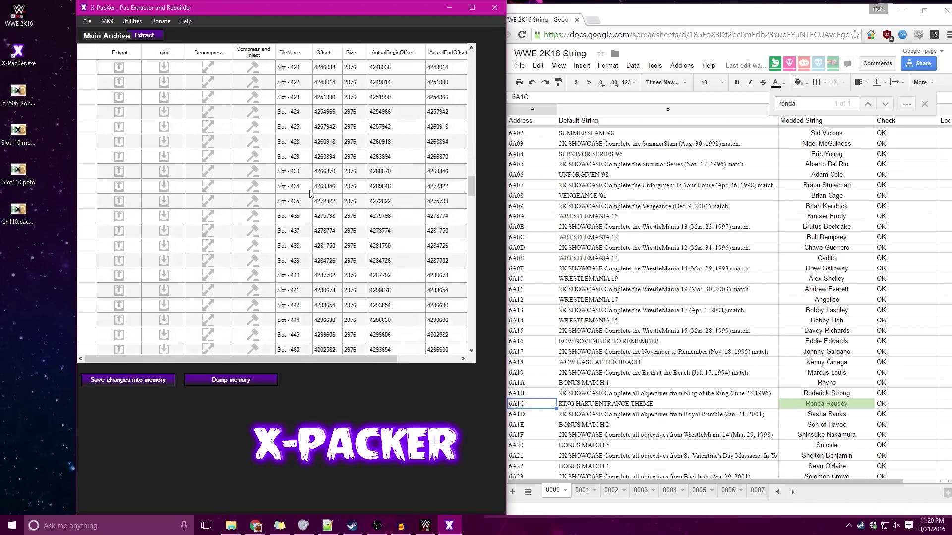
scroll(311, 193, down, 5)
scroll(311, 194, down, 5)
scroll(309, 195, down, 5)
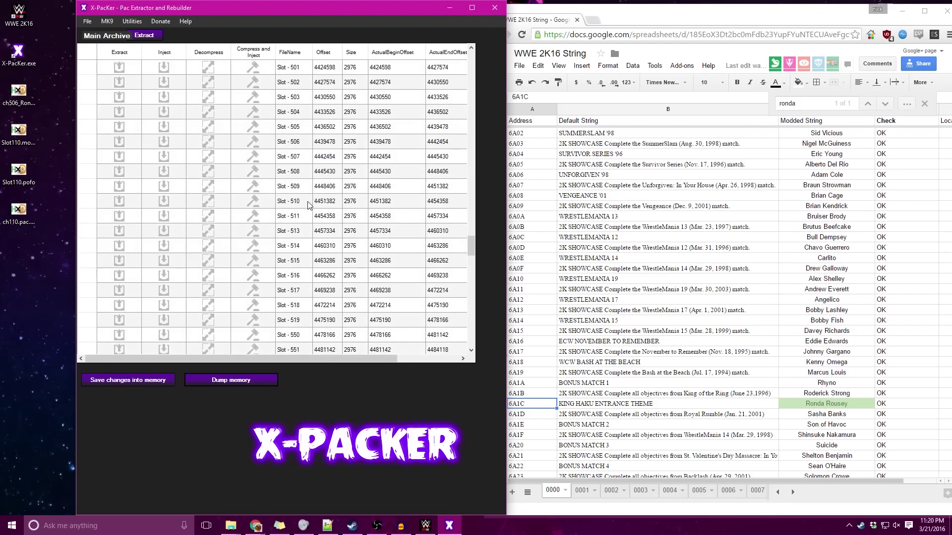
Step: Inject Slot110.moveset into the Slot - 506 entry and reselect that slot
click(291, 144)
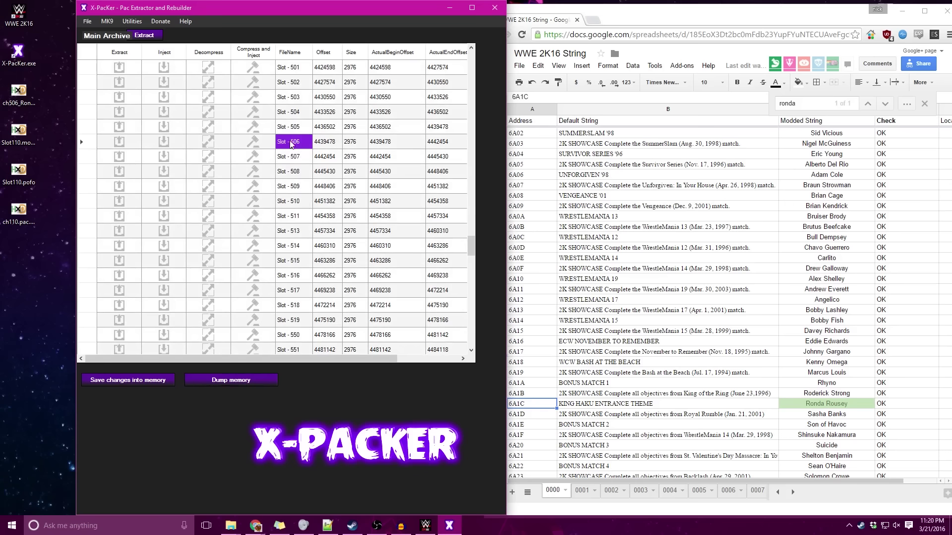
click(165, 141)
scroll(314, 162, down, 3)
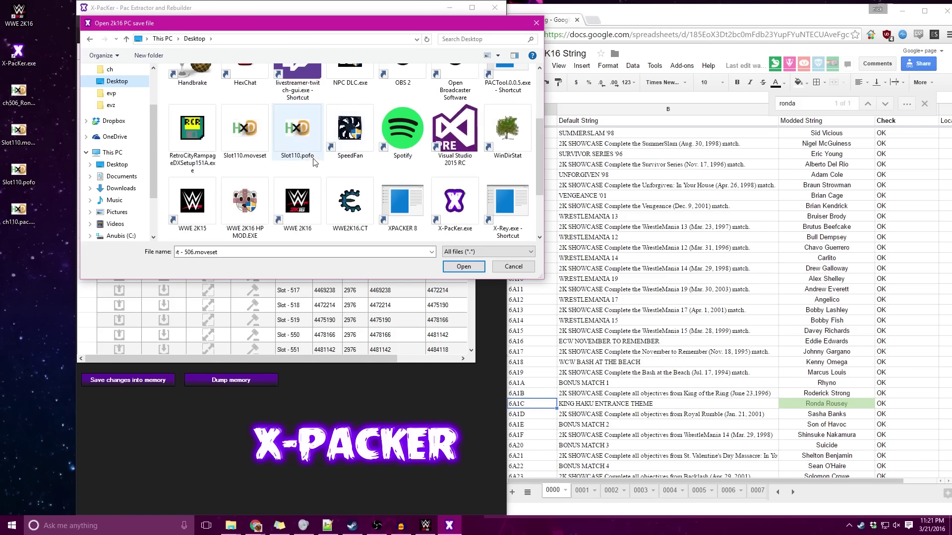
click(244, 130)
click(461, 266)
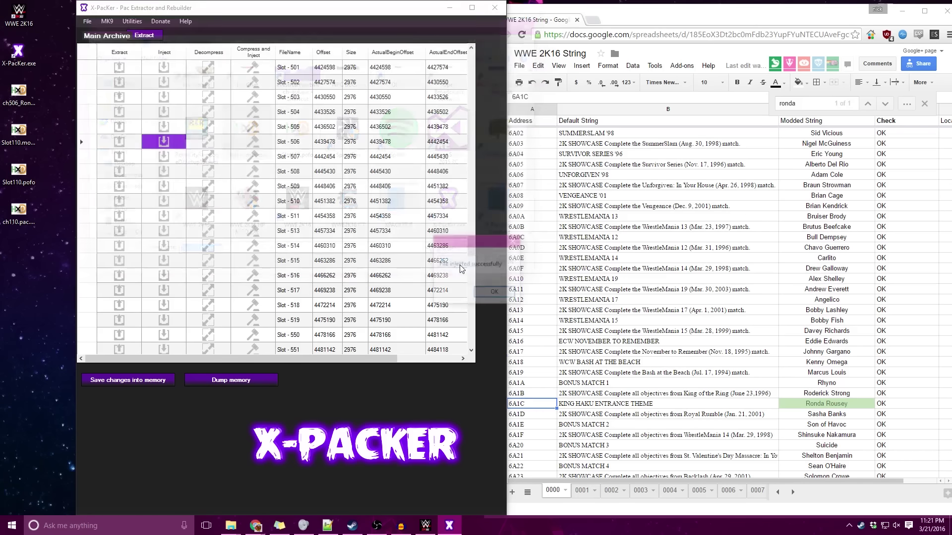
click(494, 292)
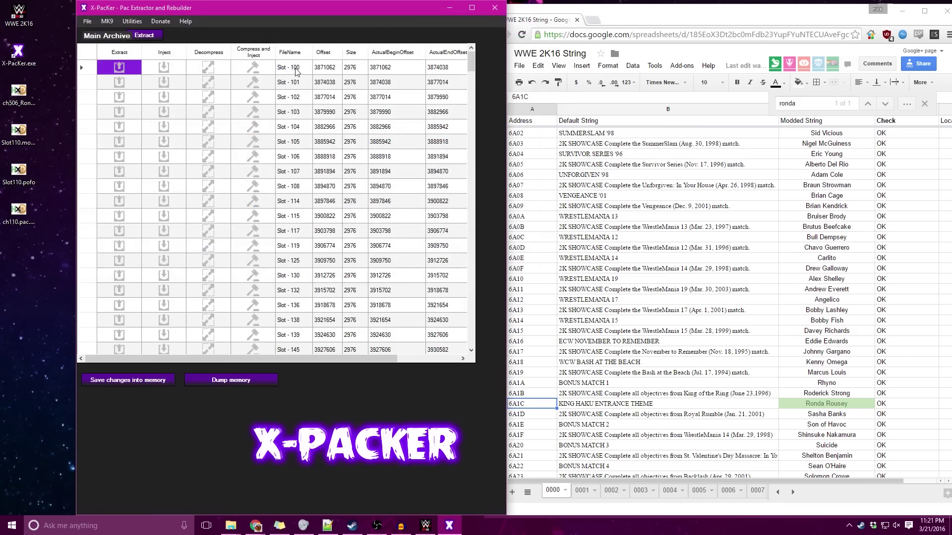
scroll(296, 90, down, 10)
scroll(297, 119, down, 15)
scroll(297, 152, down, 12)
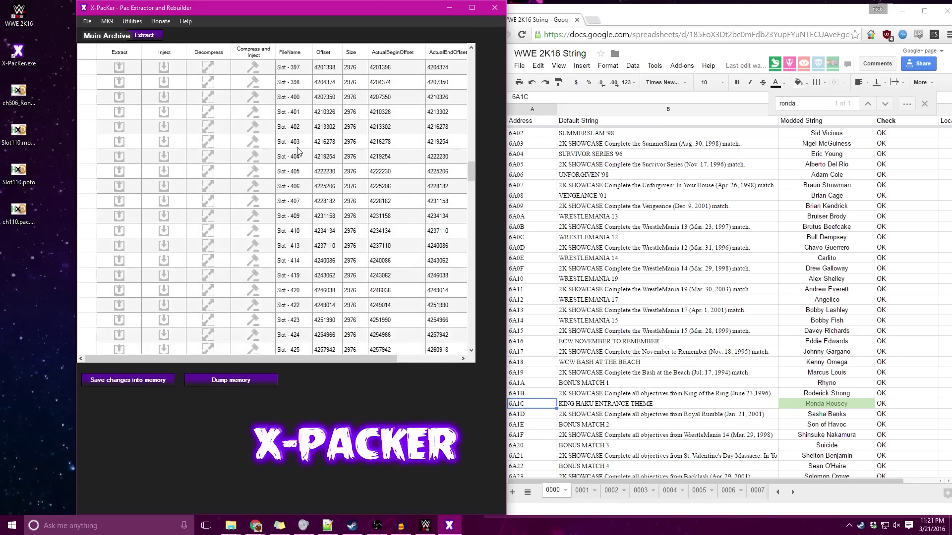
scroll(298, 152, down, 5)
scroll(306, 173, down, 5)
scroll(314, 218, down, 5)
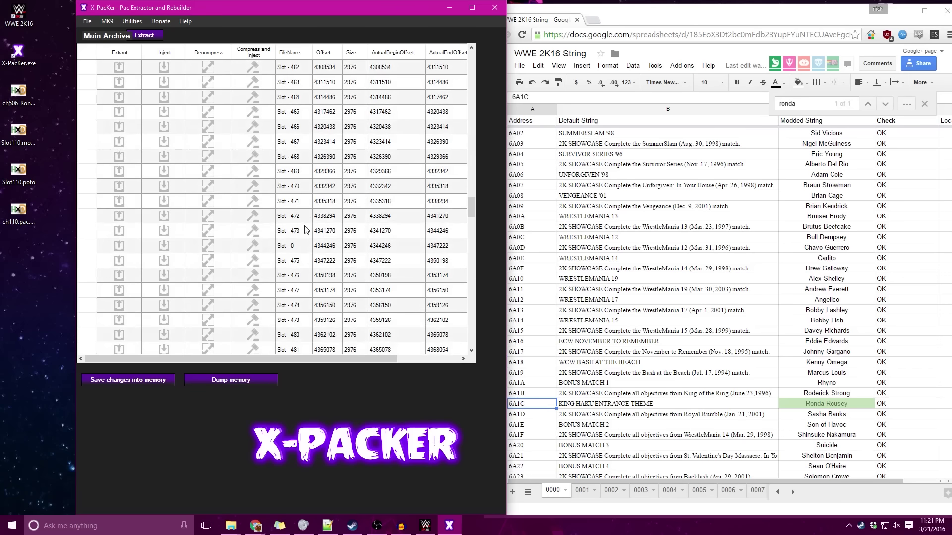
scroll(309, 225, down, 5)
scroll(305, 231, down, 1)
scroll(303, 231, down, 3)
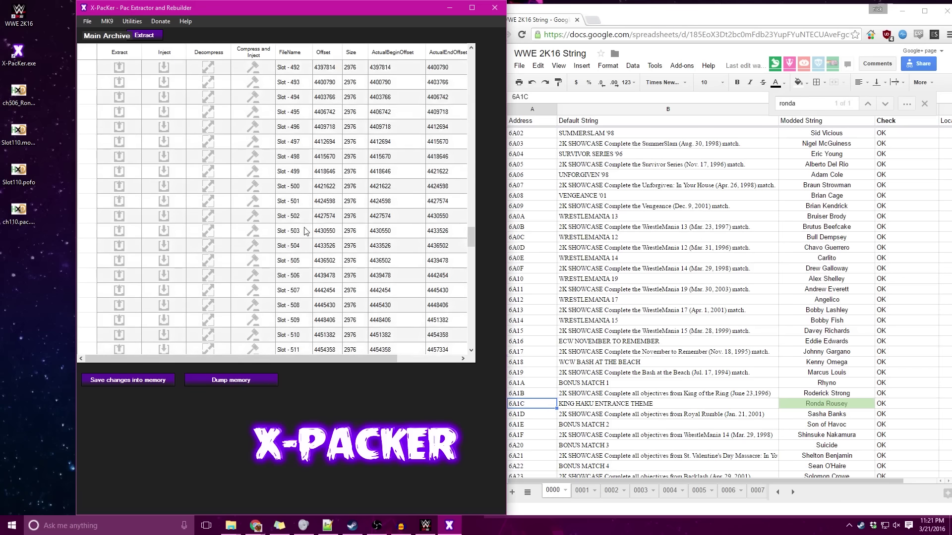
scroll(304, 231, down, 3)
click(302, 232)
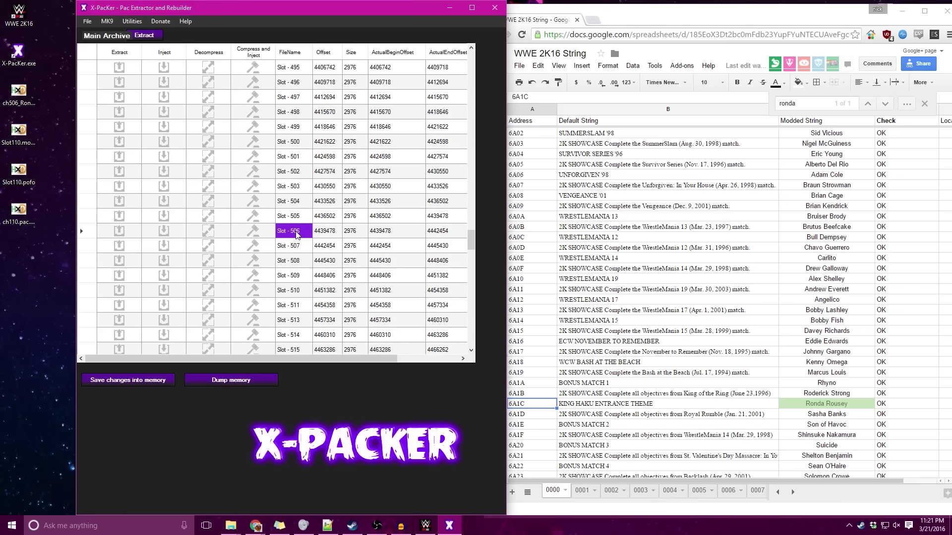
Step: Fill in slot 506's Entrance Editor values (100, 10000, 100000, 609) and inject them
double_click(297, 235)
mouse_move(155, 36)
mouse_down()
mouse_move(204, 22)
mouse_move(256, 65)
mouse_up()
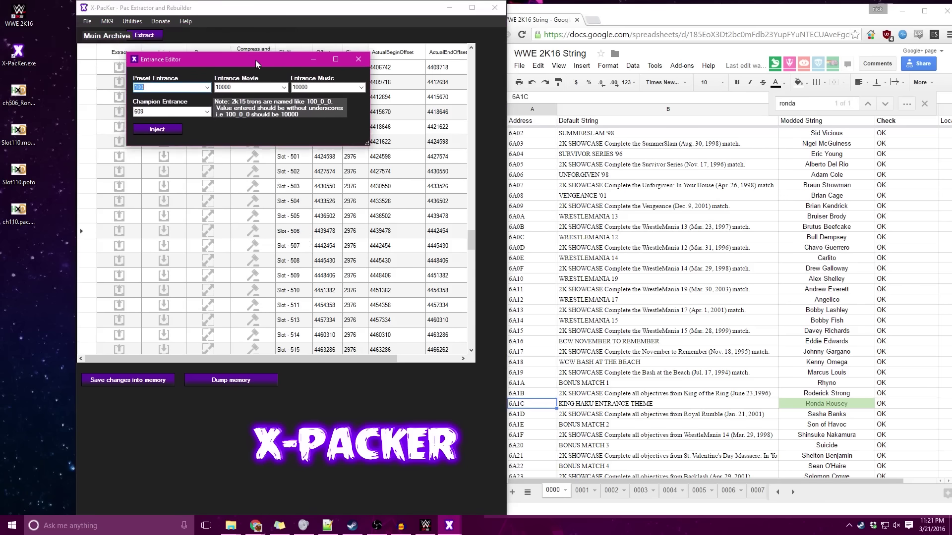
key(Tab)
key(Tab)
key(Tab)
click(176, 130)
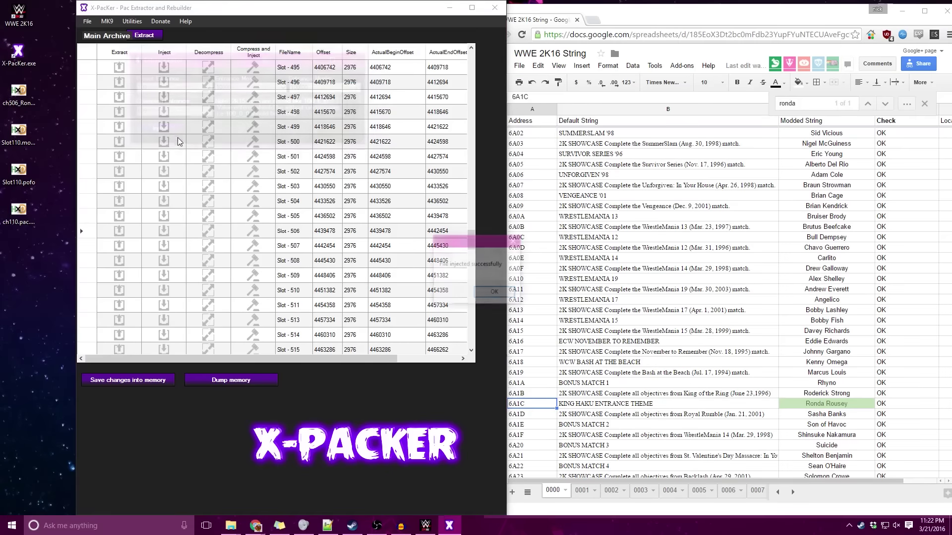
click(491, 298)
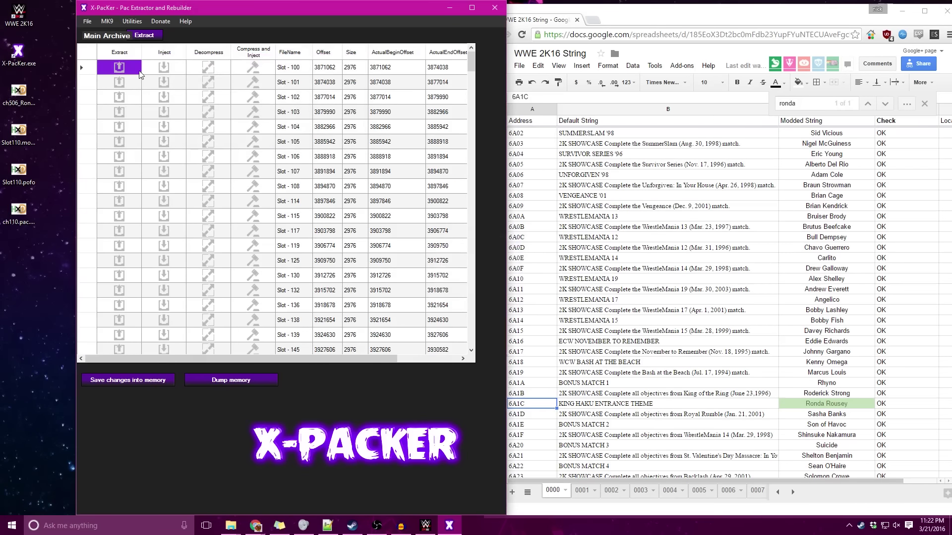
Step: Extract slot 100's moveset to the desktop as Slot - 100.moveset
click(120, 68)
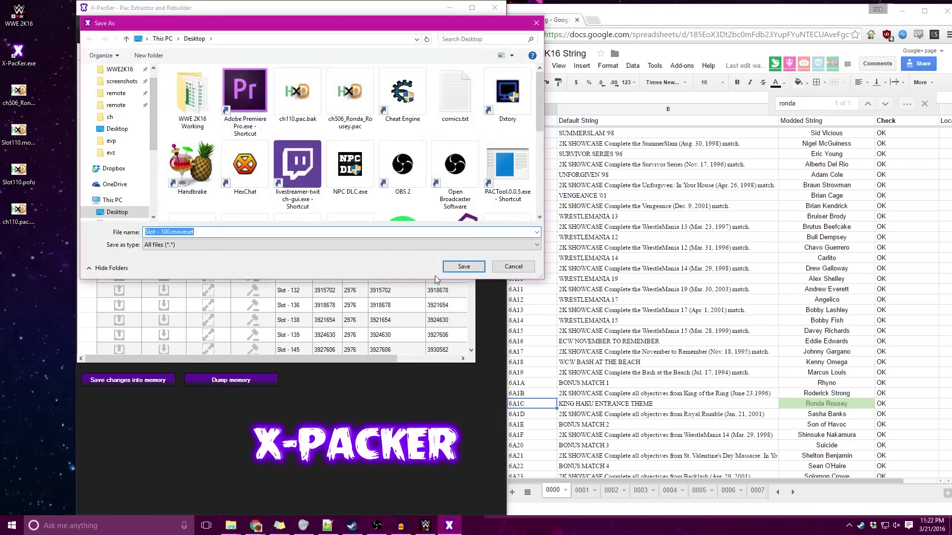
click(463, 266)
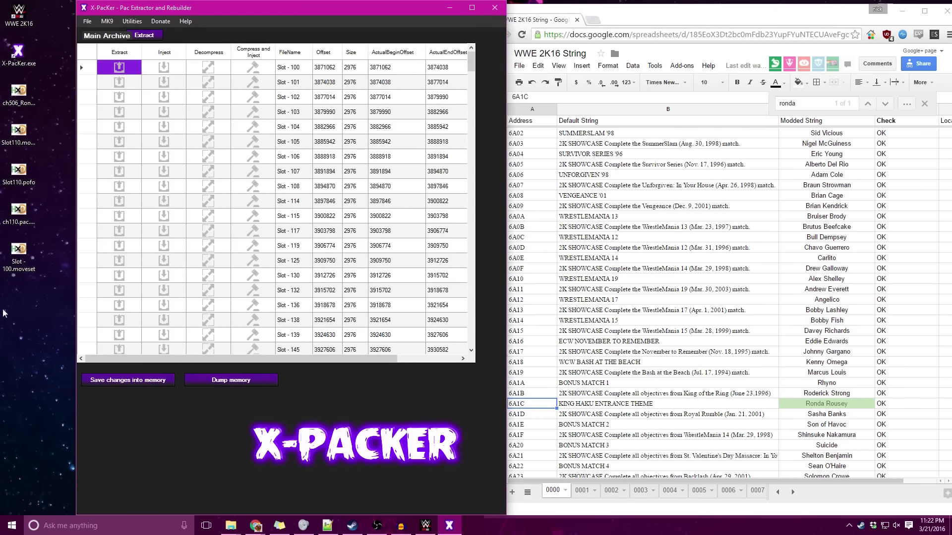
click(22, 256)
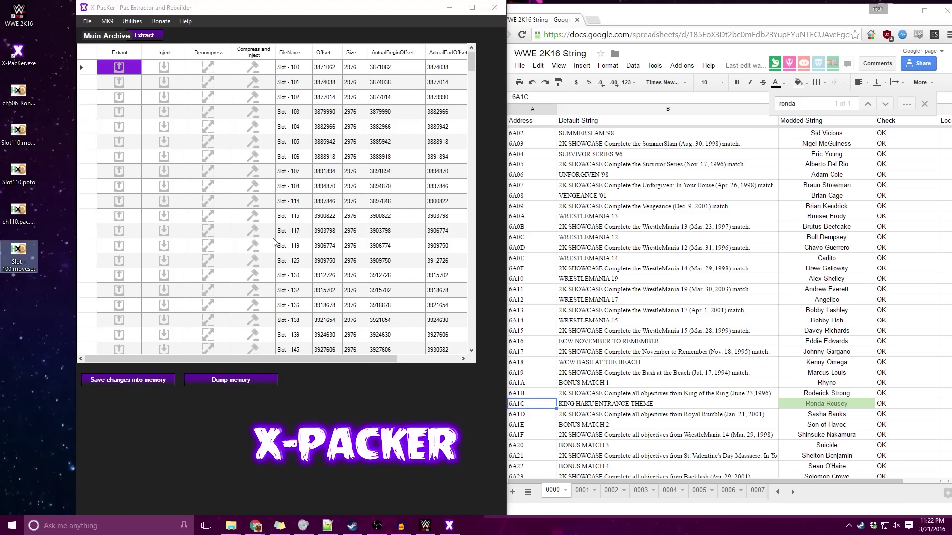
scroll(275, 243, down, 5)
scroll(283, 245, down, 5)
scroll(293, 248, down, 5)
scroll(305, 250, down, 5)
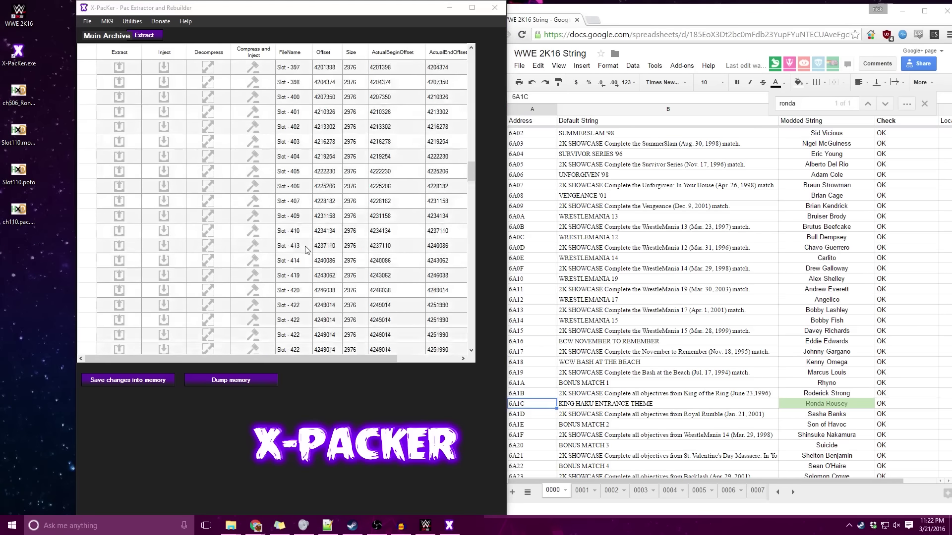
scroll(305, 250, down, 5)
scroll(305, 251, down, 5)
scroll(303, 254, down, 5)
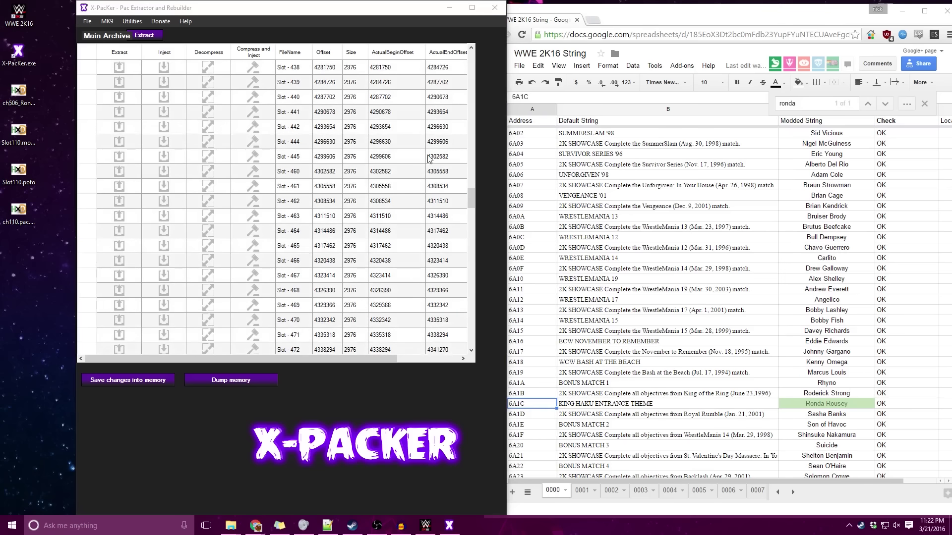
scroll(402, 170, down, 5)
scroll(365, 185, down, 5)
scroll(327, 201, down, 5)
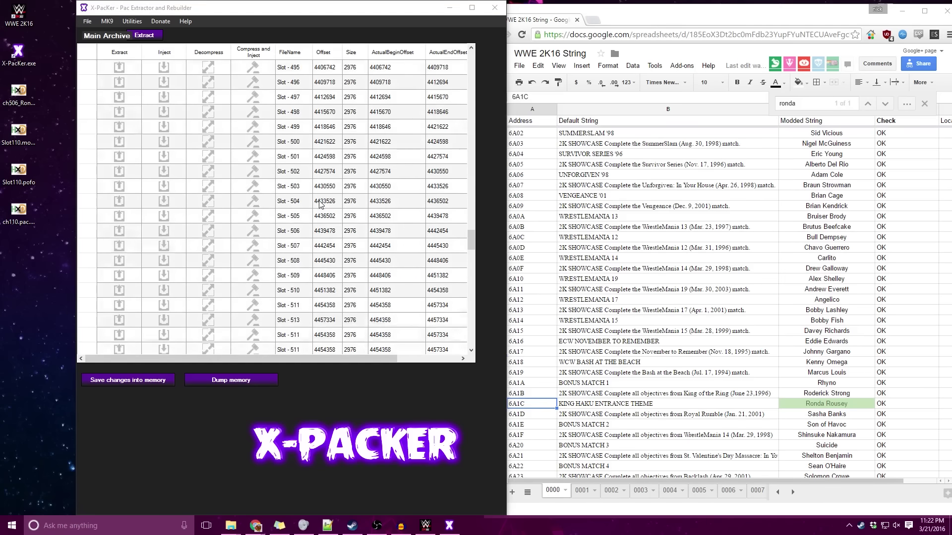
Step: Extract slot 506's moveset to the desktop as Slot - 506.moveset
click(300, 234)
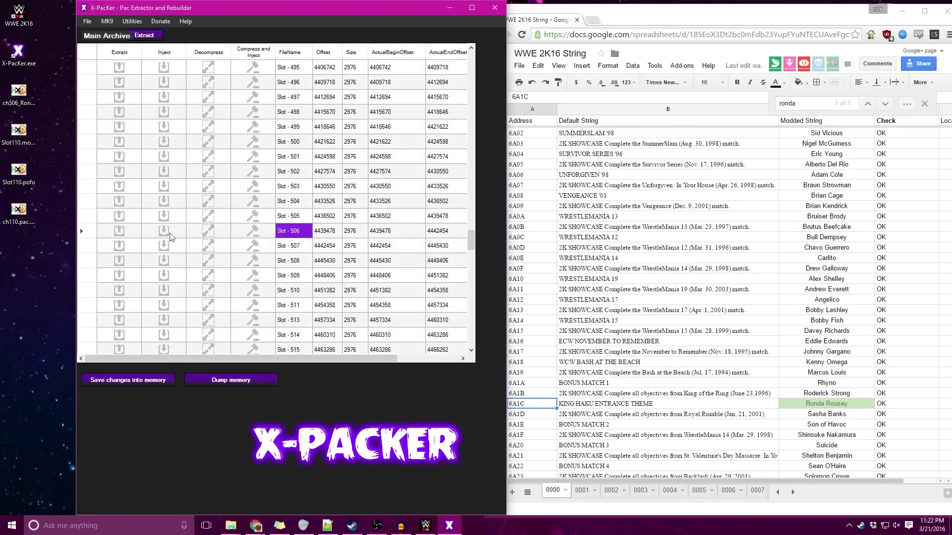
click(119, 232)
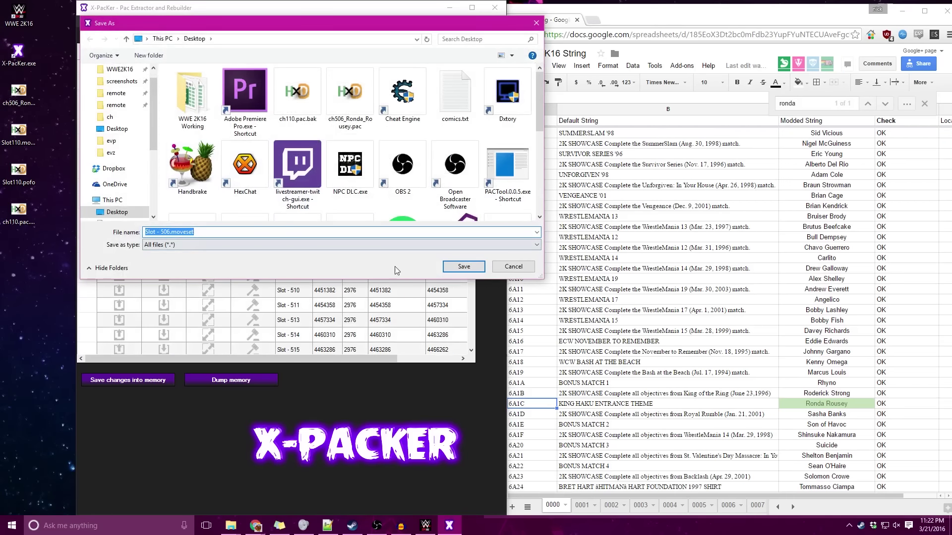
click(463, 267)
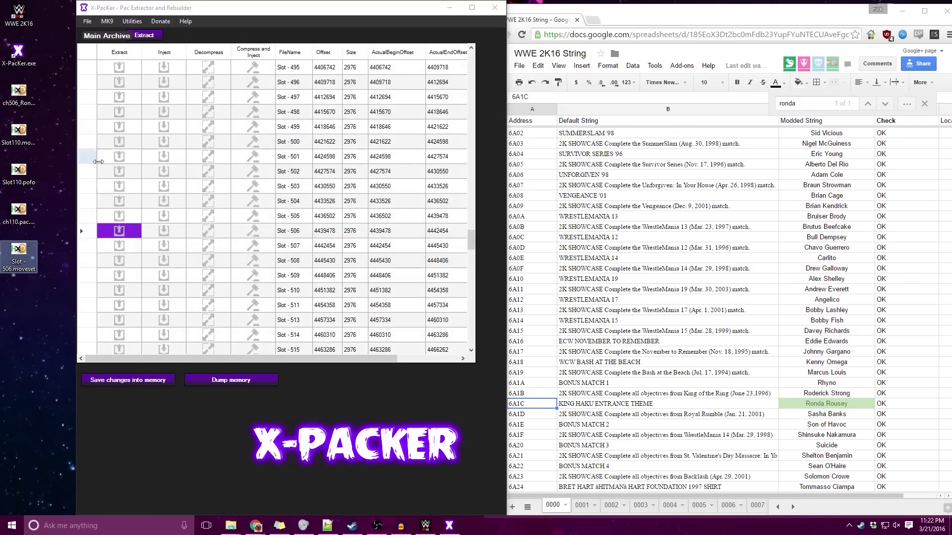
Step: Load the WWE 2K16 PC save data and close the PofO editor unchanged
click(87, 21)
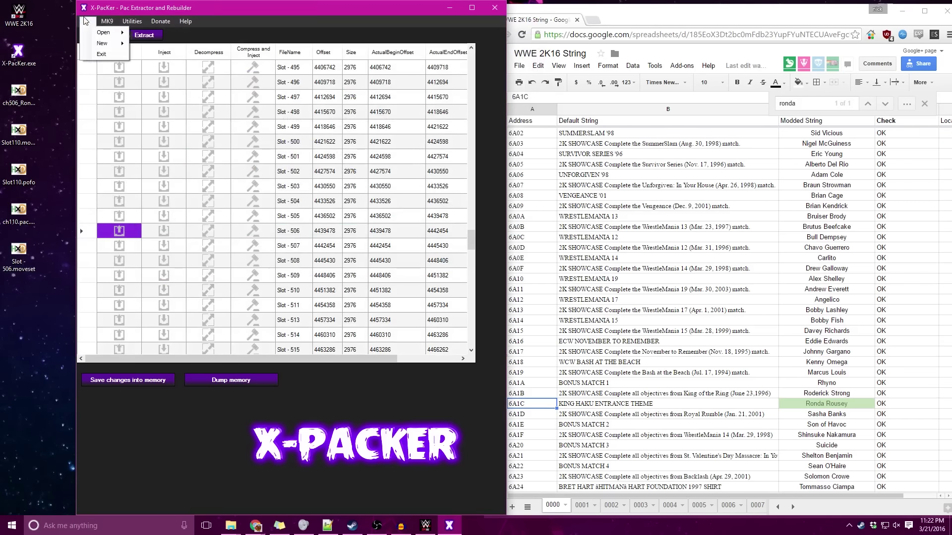
mouse_move(194, 123)
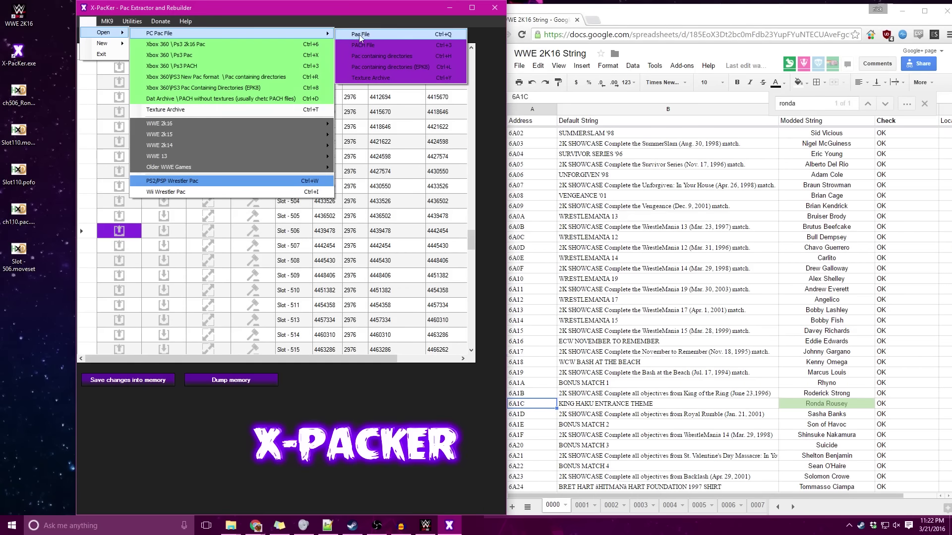
mouse_move(231, 123)
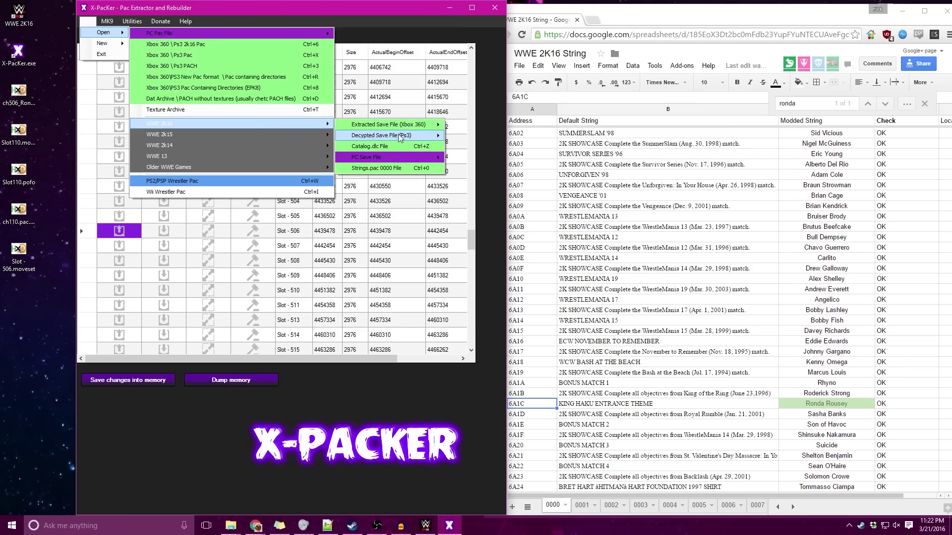
mouse_move(382, 135)
click(475, 157)
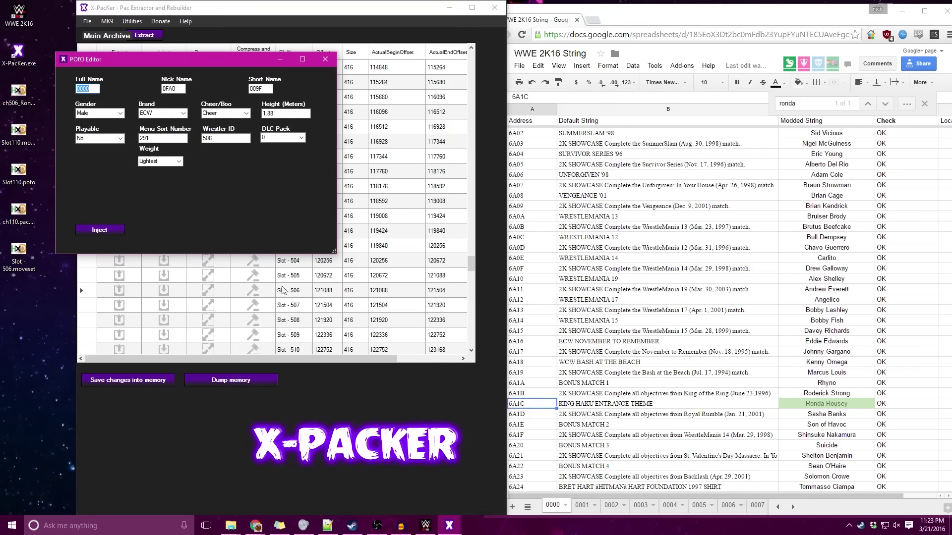
drag(103, 66, 170, 42)
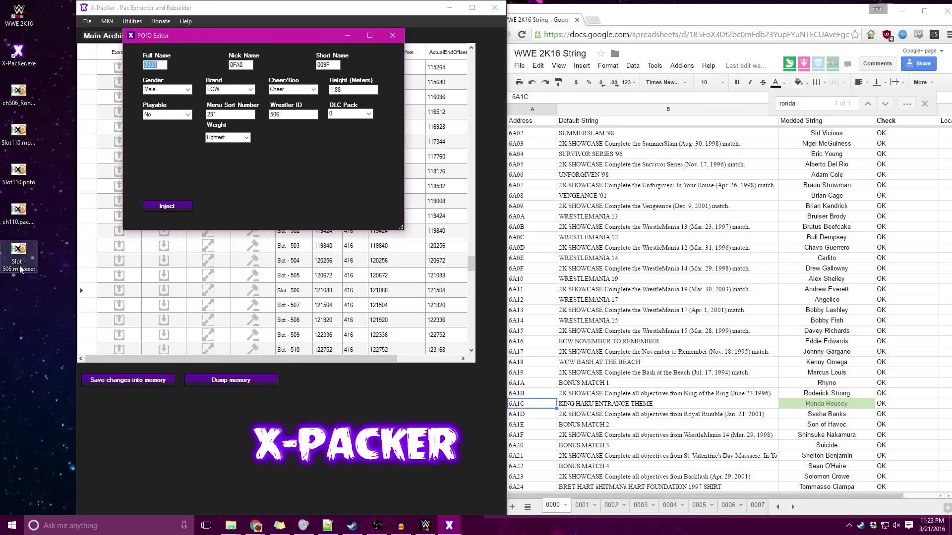
click(392, 35)
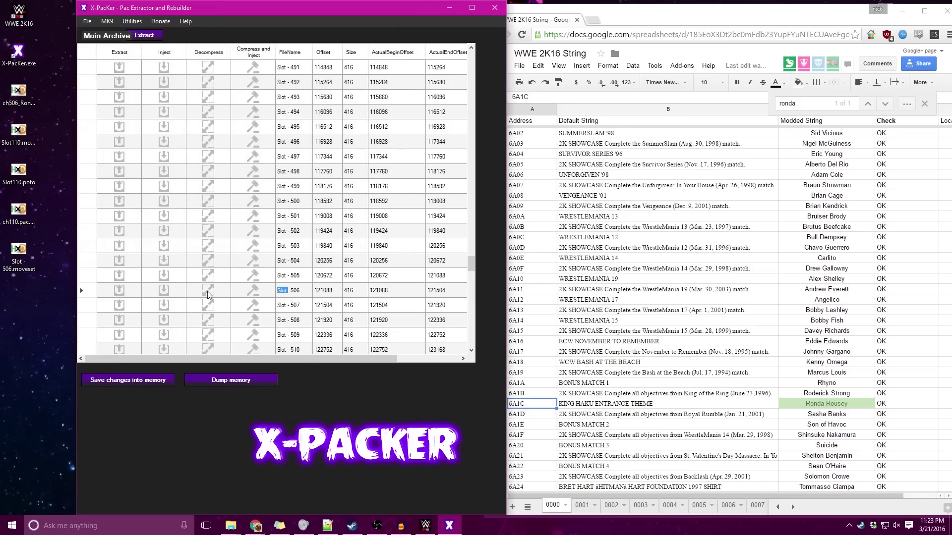
Step: Inject Slot110.pofo into slot 506
click(166, 292)
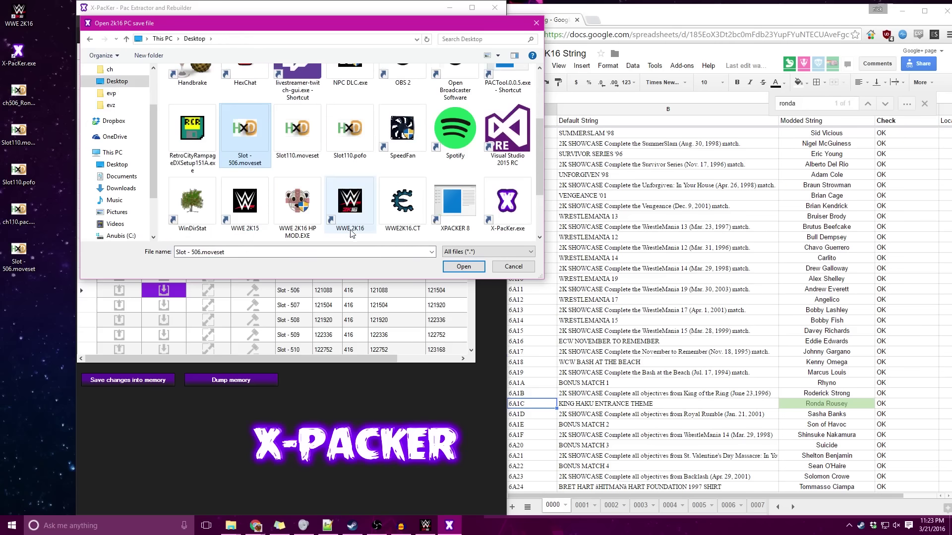
click(349, 133)
click(463, 267)
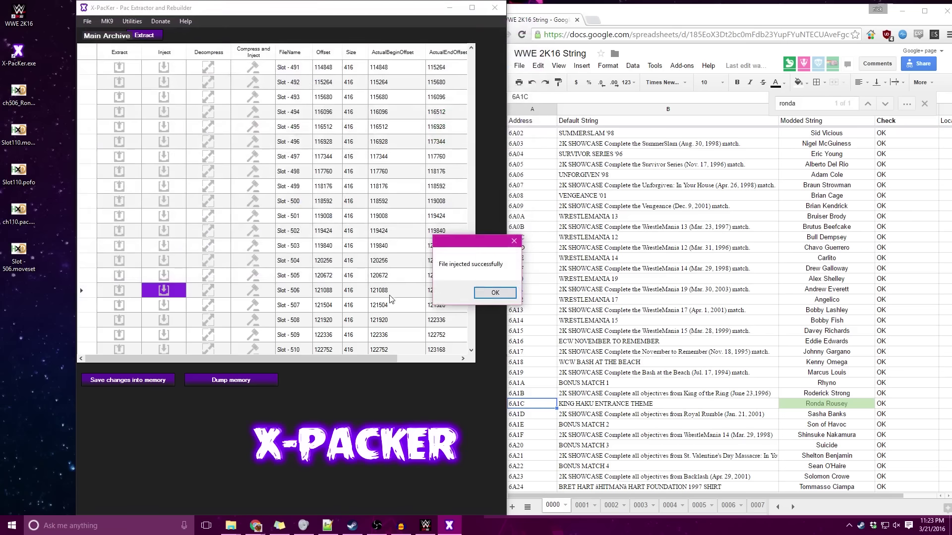
click(493, 292)
scroll(308, 273, up, 5)
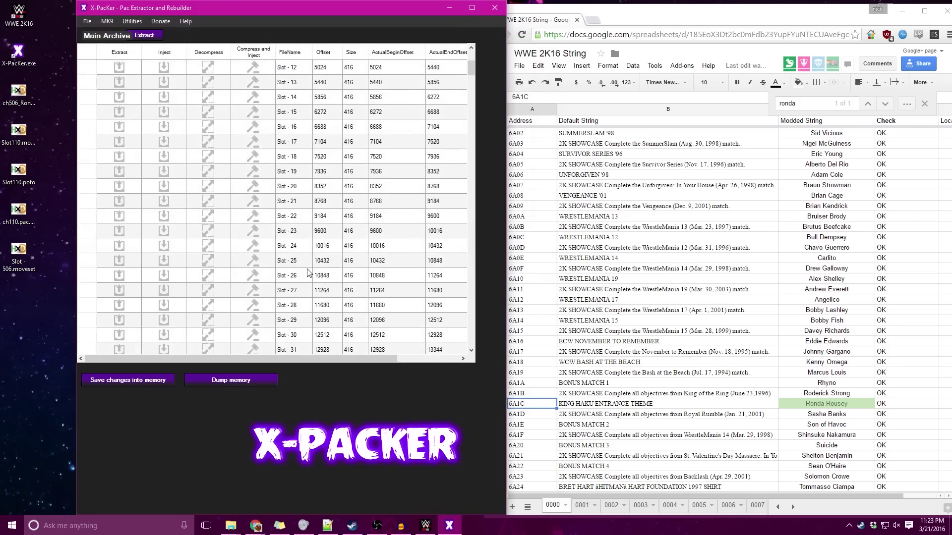
scroll(305, 274, up, 5)
scroll(304, 275, up, 5)
scroll(304, 275, down, 5)
scroll(303, 277, down, 5)
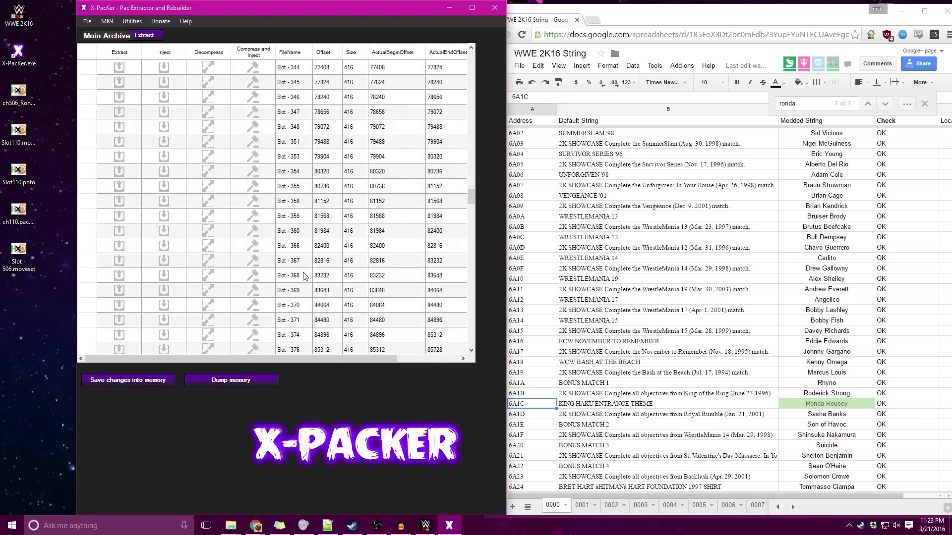
scroll(303, 279, down, 5)
scroll(302, 280, down, 5)
scroll(303, 281, down, 5)
scroll(303, 281, down, 5)
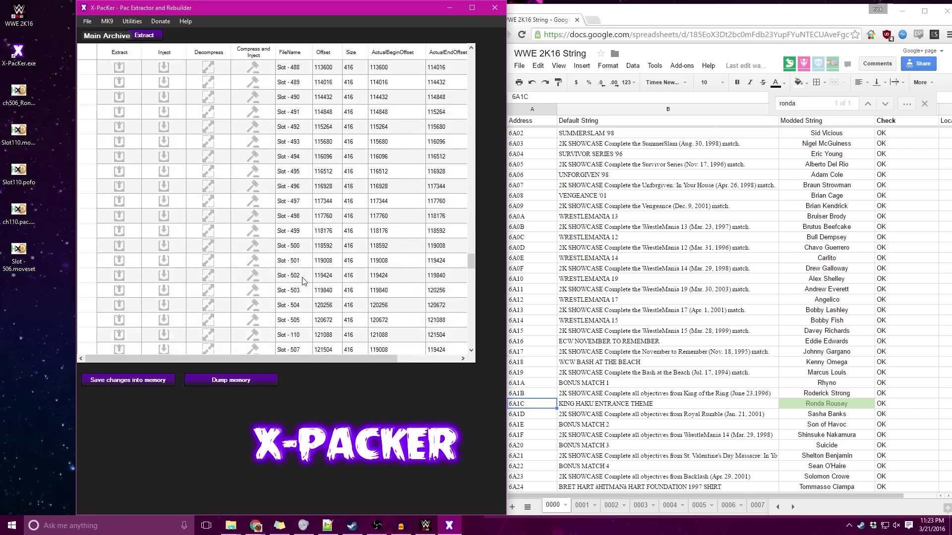
scroll(302, 280, down, 5)
Step: Set slot 506's profile to name 6A1C, wrestler ID 506, DLC pack 0, and inject
click(294, 289)
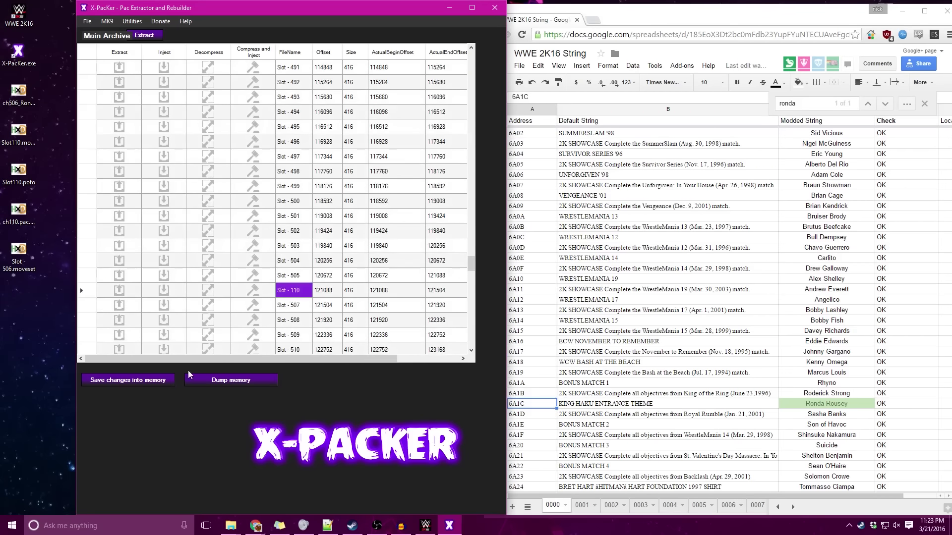
double_click(294, 292)
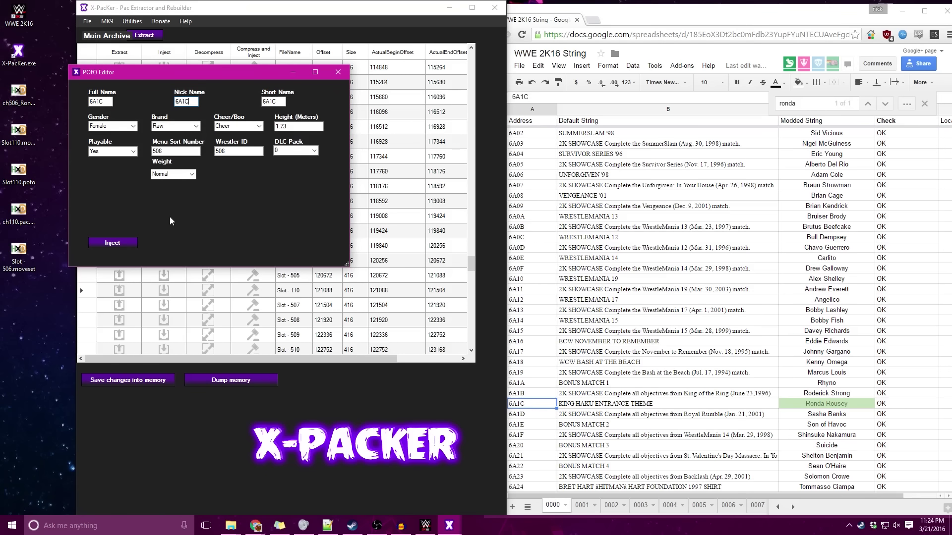
click(113, 244)
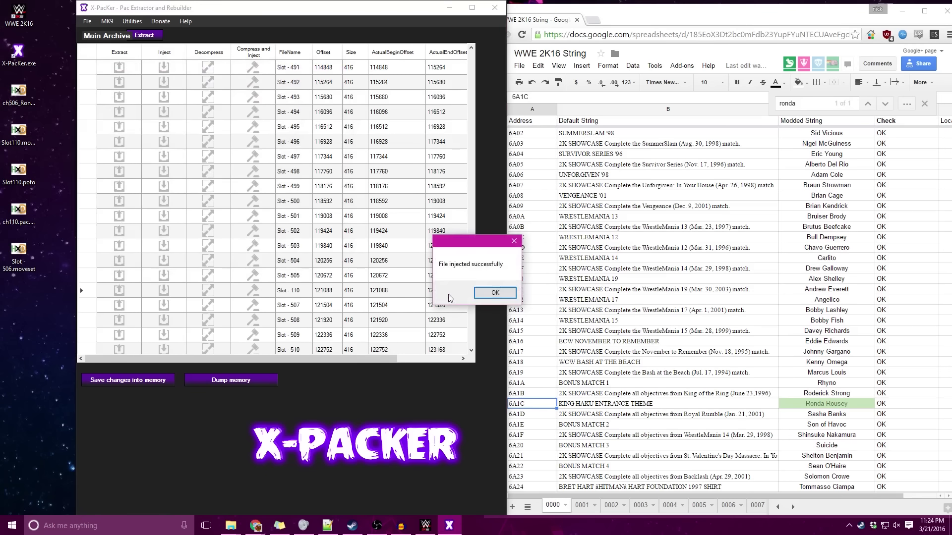
click(493, 294)
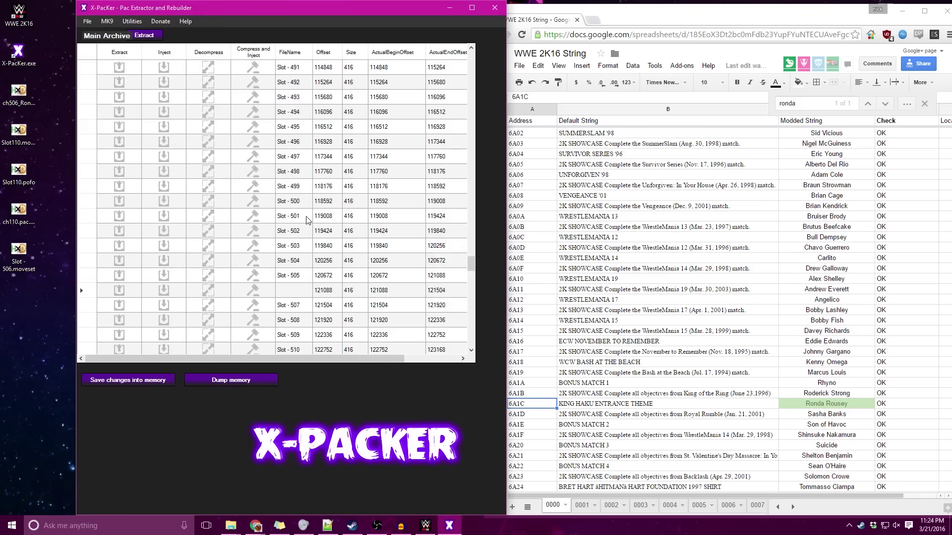
scroll(297, 231, down, 20)
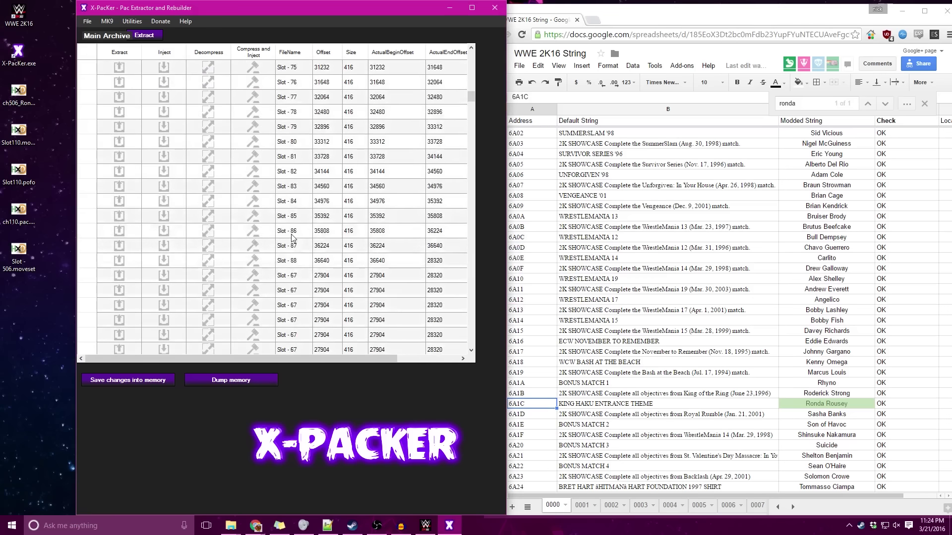
scroll(294, 238, down, 10)
scroll(296, 246, down, 10)
scroll(299, 253, down, 10)
scroll(302, 261, down, 10)
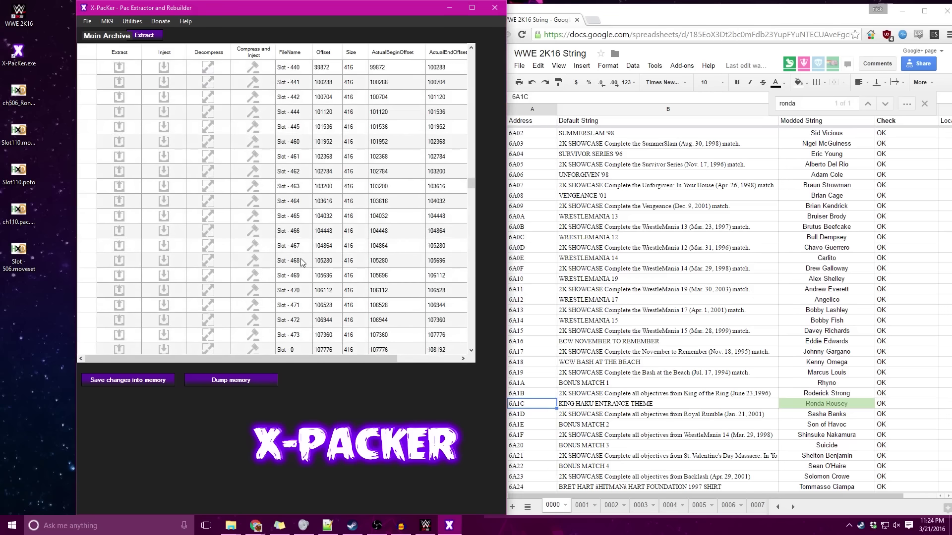
scroll(301, 262, down, 5)
scroll(301, 262, down, 5)
scroll(300, 261, down, 4)
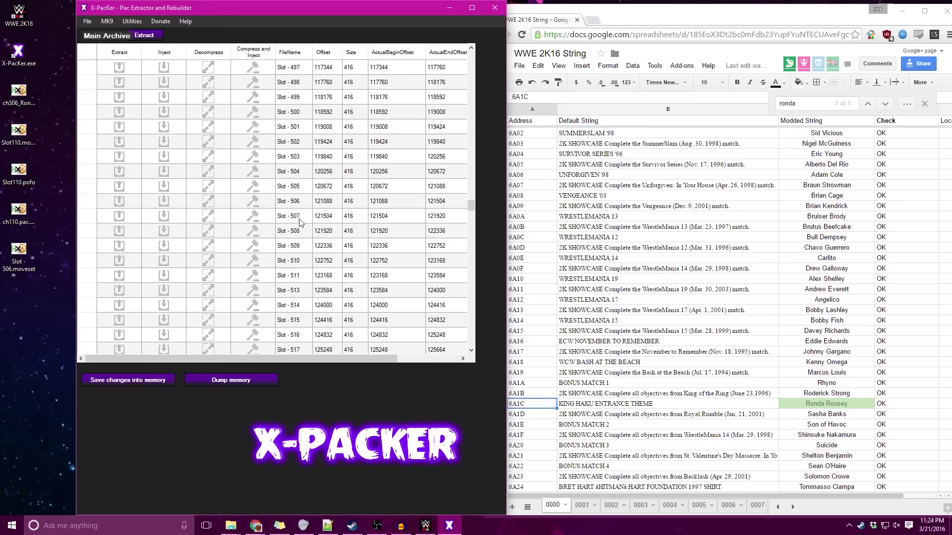
Step: Extract slot 506's PofO to the desktop as Slot - 506.pofo
click(298, 203)
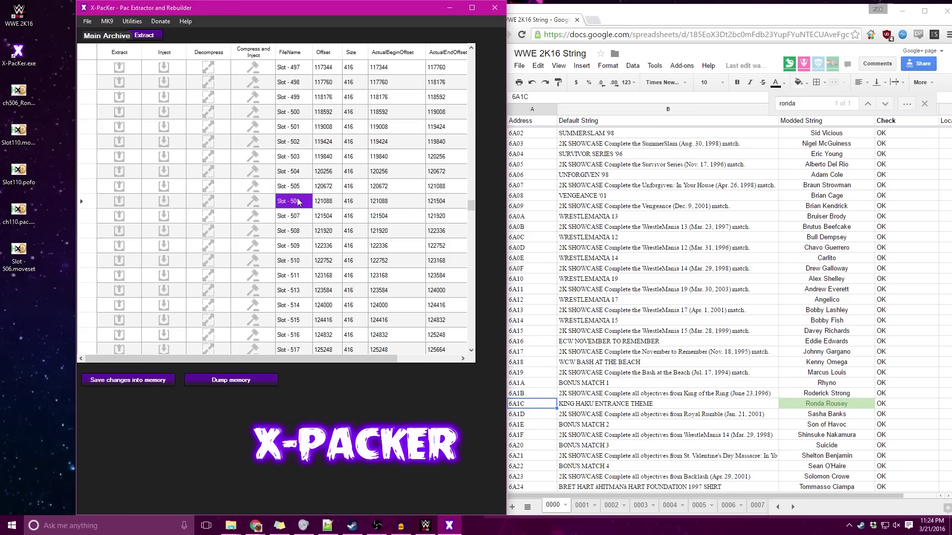
click(119, 203)
click(459, 266)
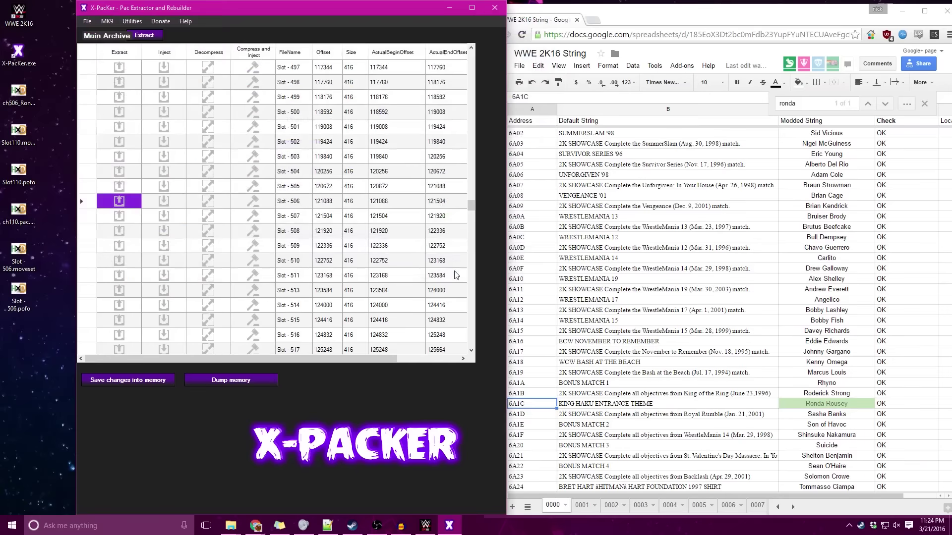
Step: Write the changes into game memory and bring WWE 2K16 forward
click(126, 381)
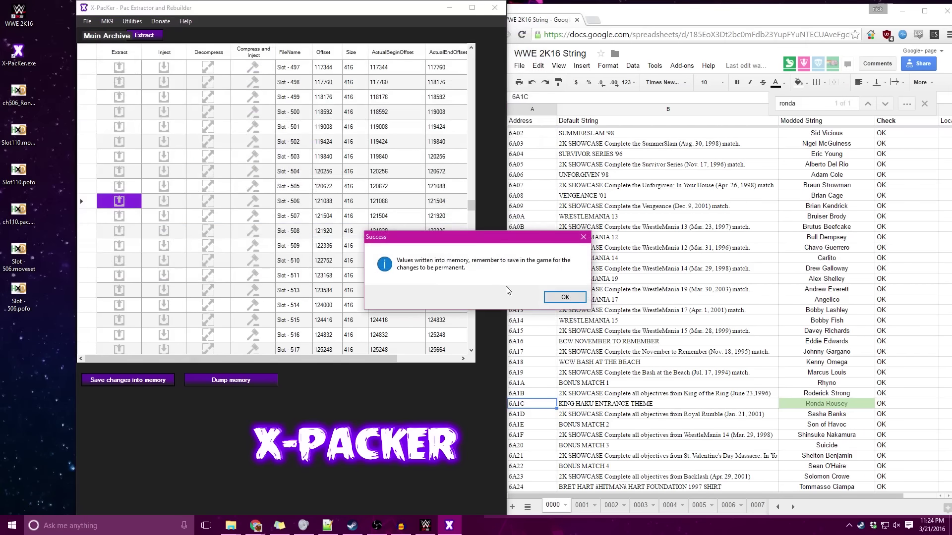
click(565, 298)
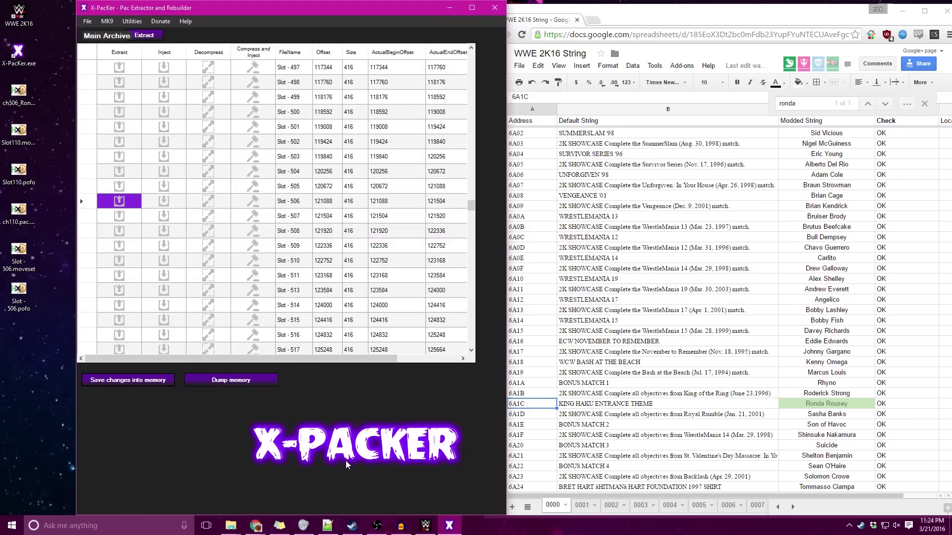
click(423, 525)
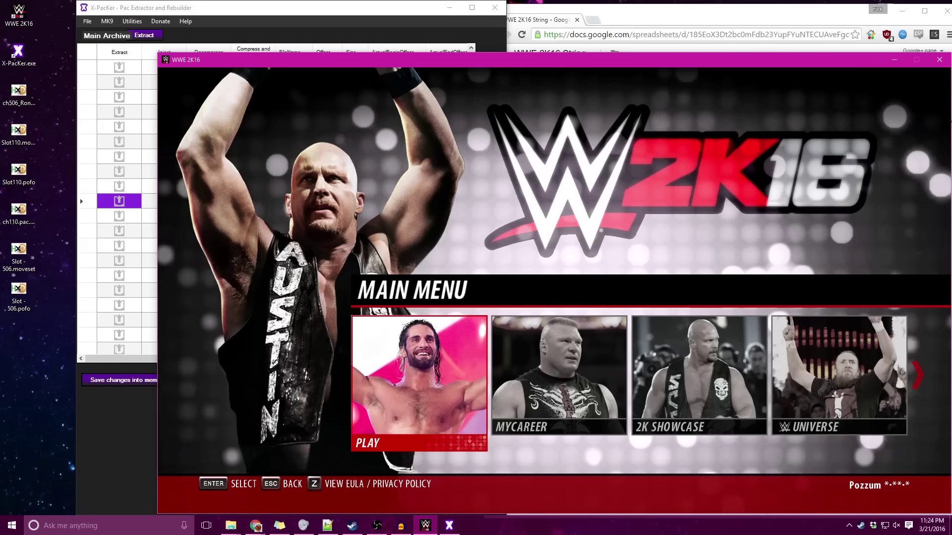
Step: Change Adam Rose's crowd reaction to Boo under MY > Edit Superstars
key(Right)
key(Right)
key(Right)
key(Right)
key(Right)
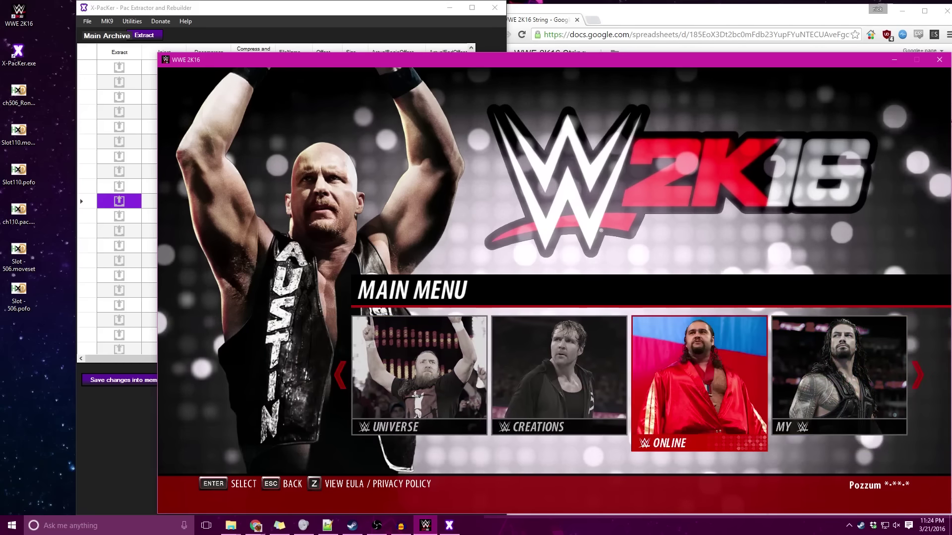
key(Right)
key(Return)
key(Return)
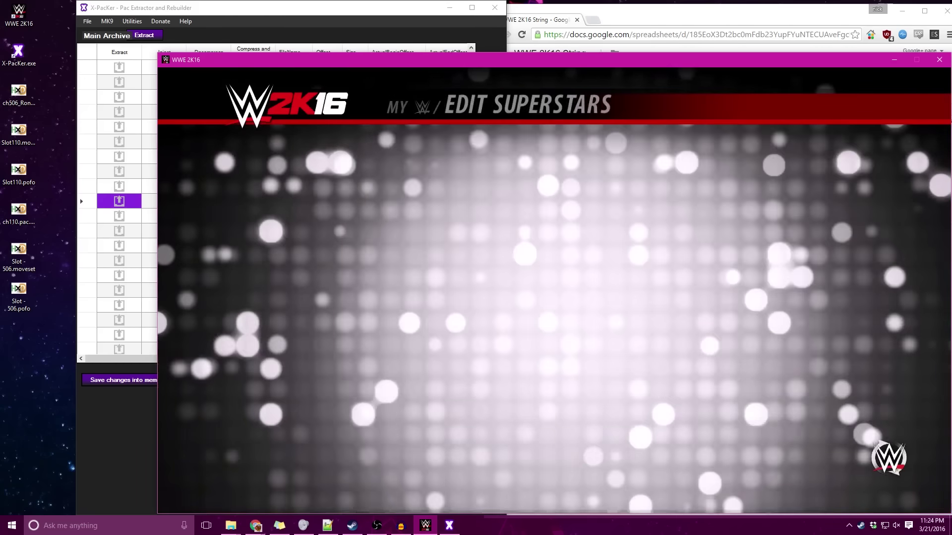
key(Return)
key(Return)
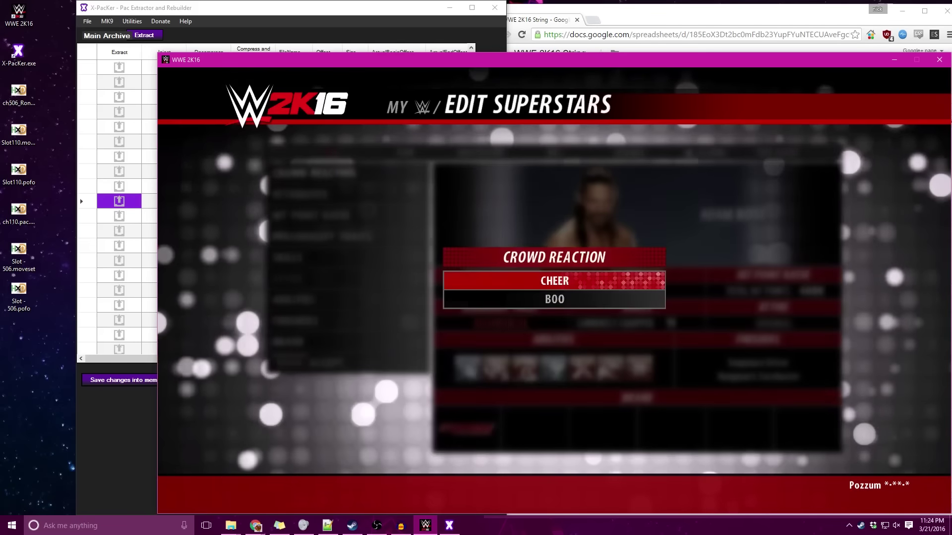
key(Down)
key(Return)
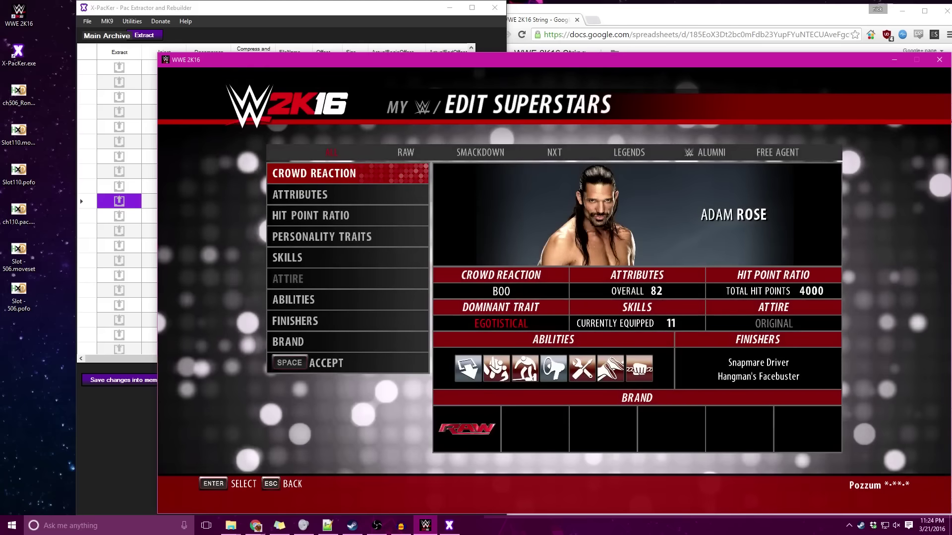
key(space)
Step: Scroll the roster to Ronda Rousey, then back out to the main menu
key(Down)
key(Down)
key(Down)
key(Down)
key(Down)
key(Down)
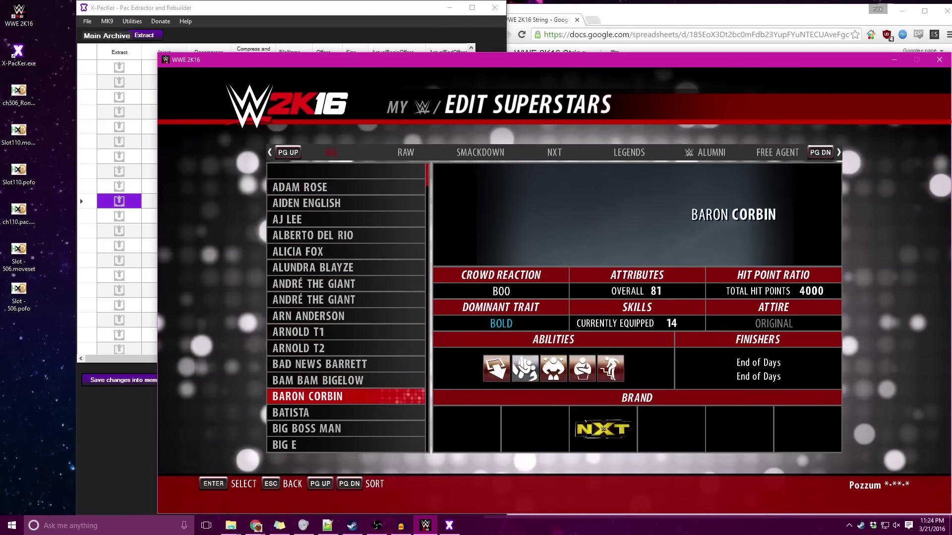
key(Down)
key(Down)
key(Down)
key(Down)
key(Down)
key(Down)
key(Down)
key(Down)
key(Down)
key(Down)
key(Down)
key(Down)
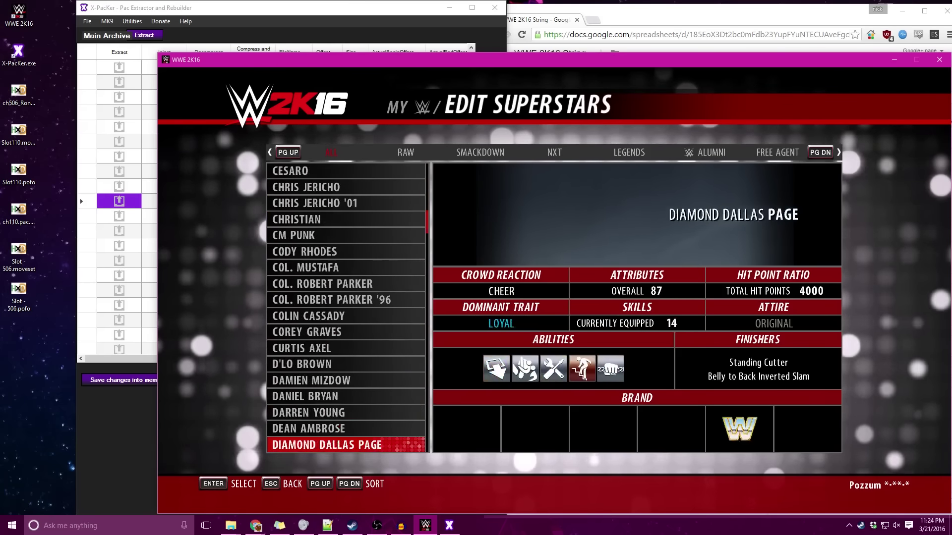
key(Down)
key(Down)
key(Down)
key(Down)
key(Down)
key(Down)
key(Down)
key(Down)
key(Down)
key(Down)
key(Down)
key(Down)
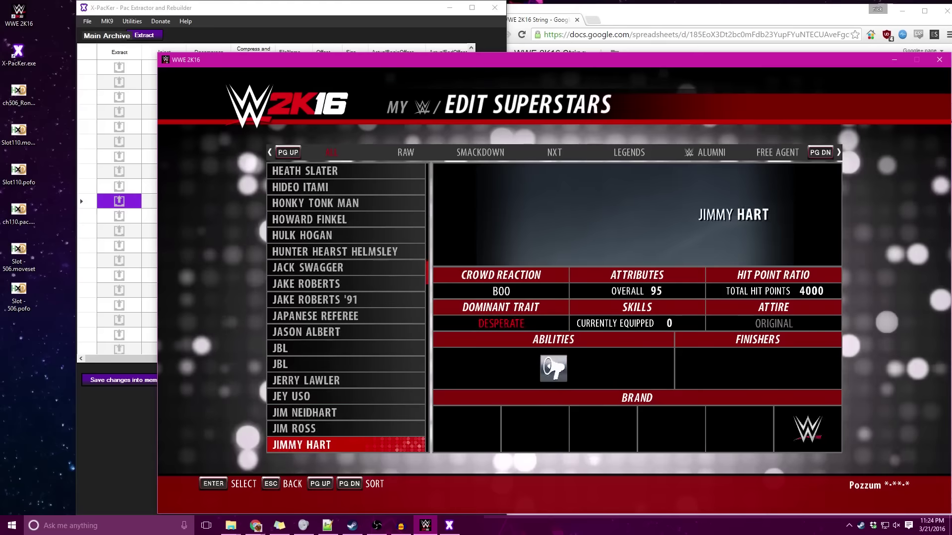
key(Down)
key(Down)
key(Down)
key(Down)
key(Down)
key(Down)
key(Down)
key(Down)
key(Down)
key(Down)
key(Down)
key(Down)
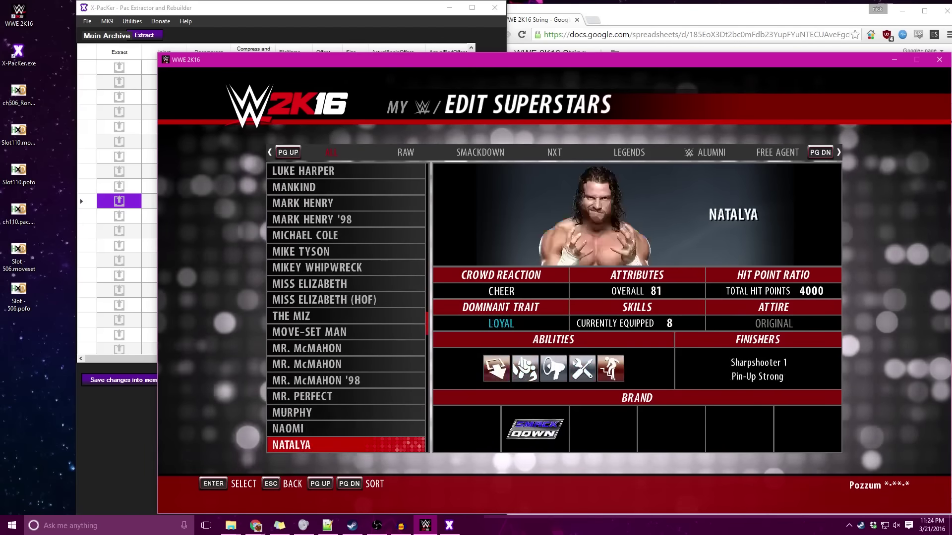
key(Down)
key(Down)
key(Down)
key(Down)
key(Down)
key(Down)
key(Up)
key(Up)
key(Up)
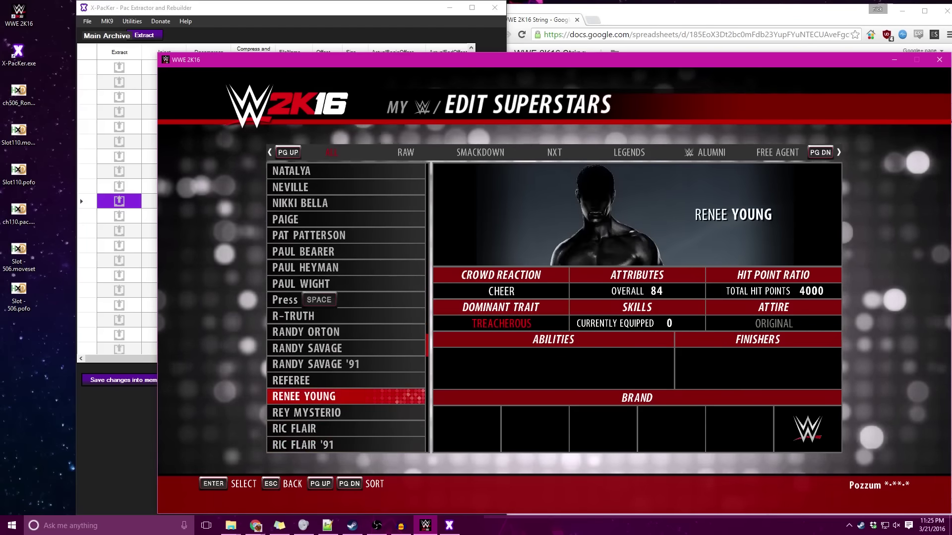
key(Down)
key(Down)
key(Down)
key(Down)
key(Down)
key(Down)
key(Down)
key(Down)
key(Down)
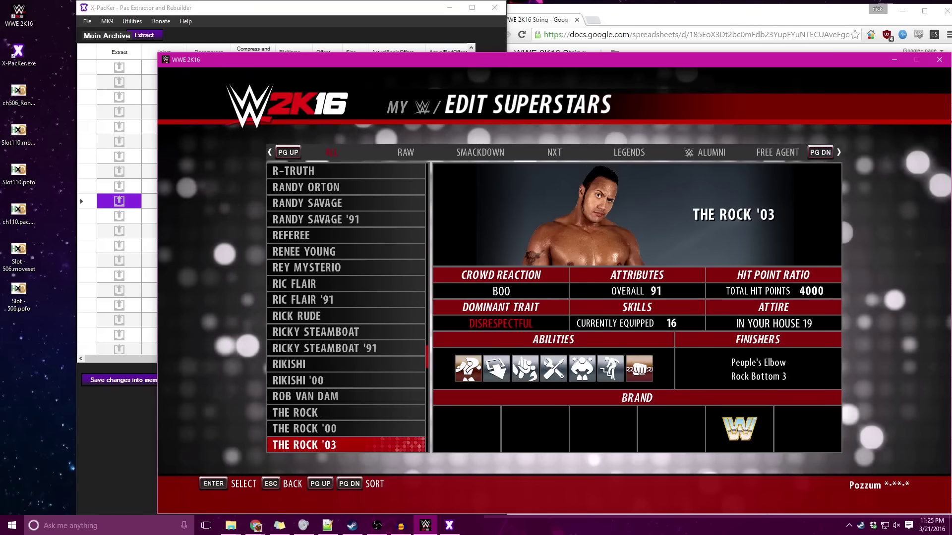
key(Down)
key(Down)
key(Down)
key(Up)
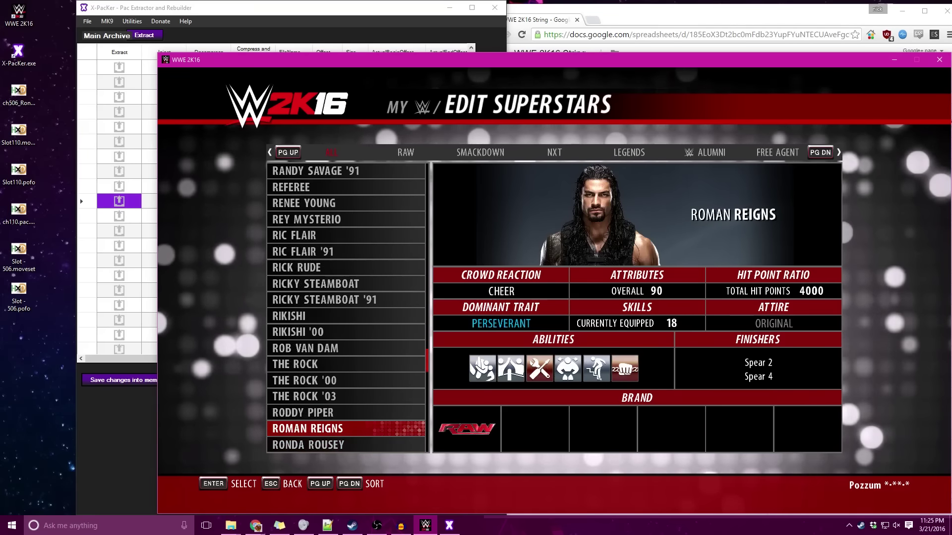
key(Down)
key(Down)
key(Up)
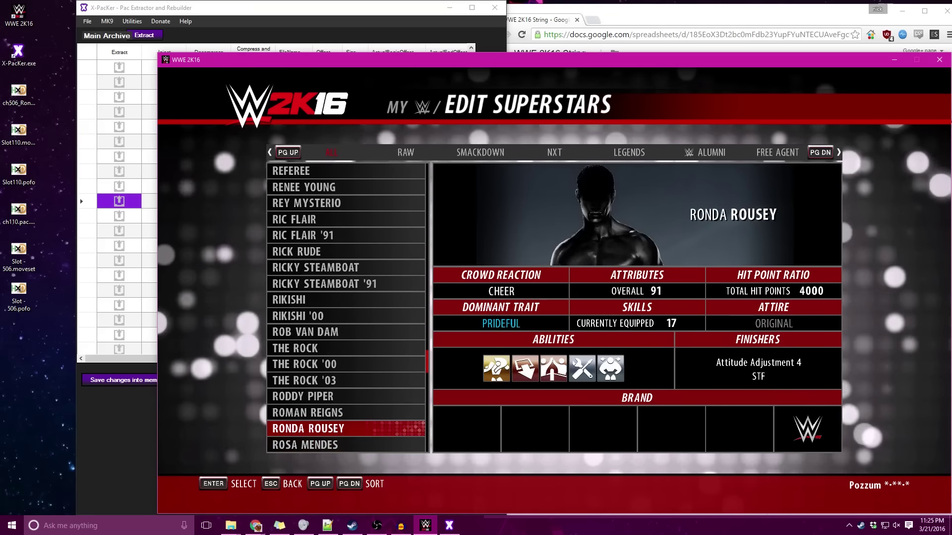
key(Escape)
key(Escape)
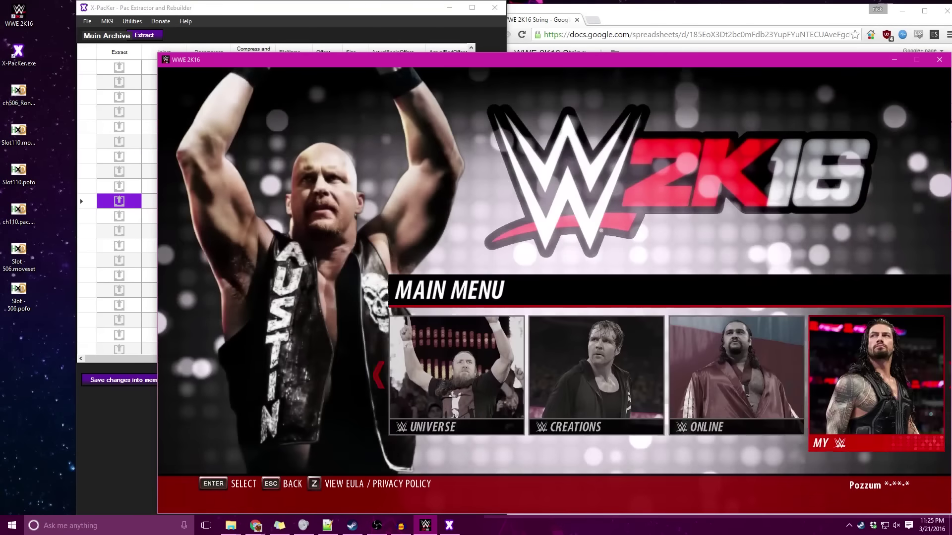
Step: Reach Play > One on One > Normal, back out, and switch to X-PacKer and back
key(Left)
key(Left)
key(Left)
key(Left)
key(Left)
key(Left)
key(Return)
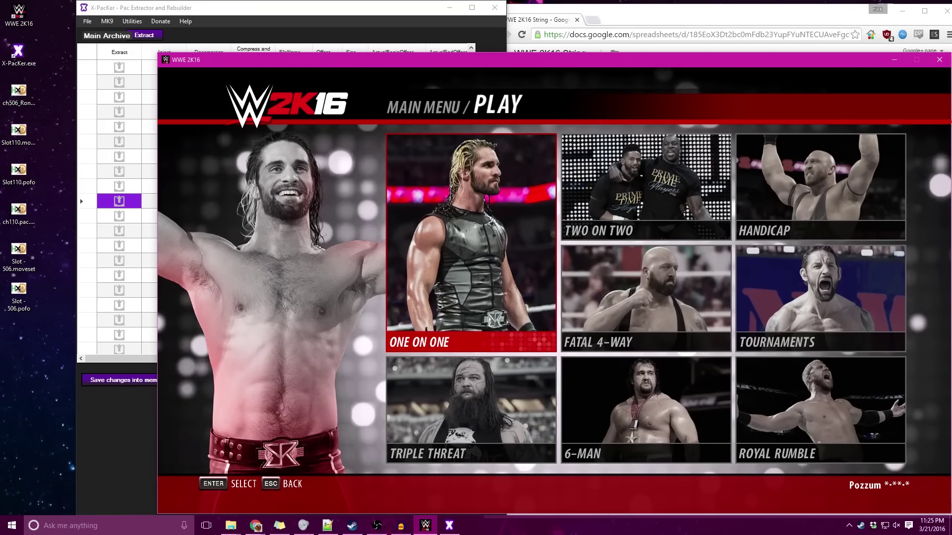
key(Return)
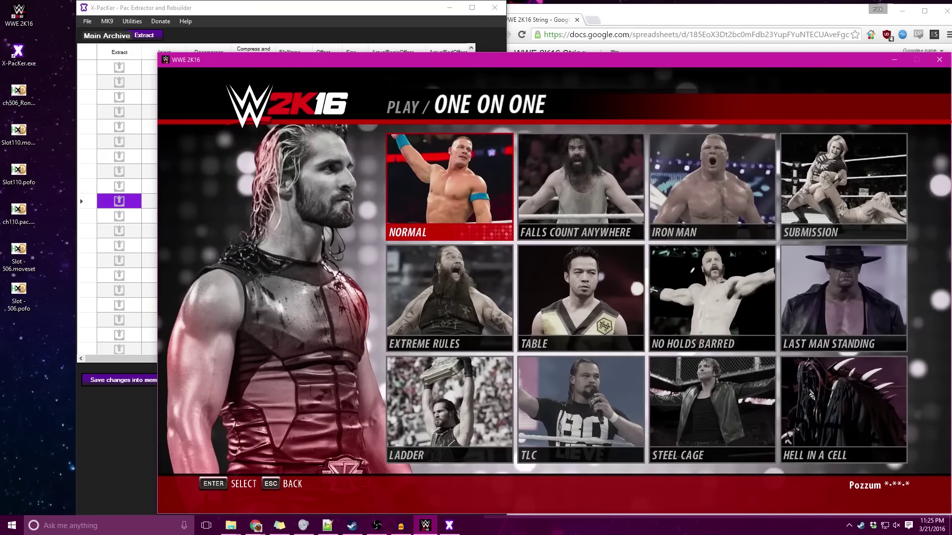
key(Return)
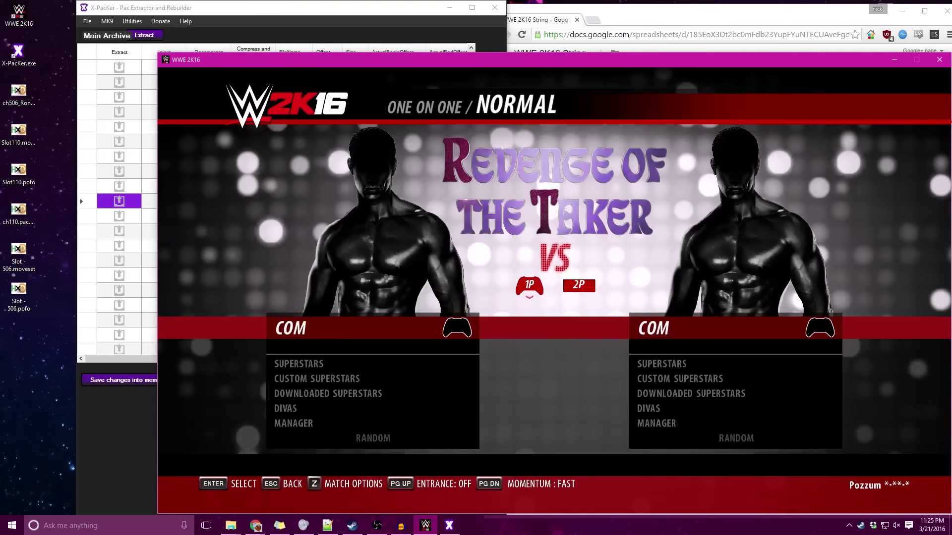
key(Left)
key(Return)
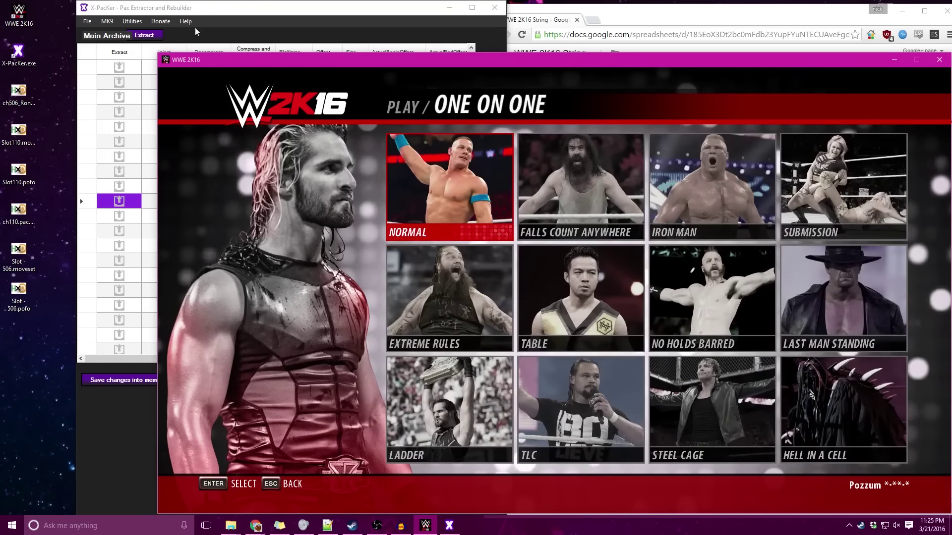
click(252, 20)
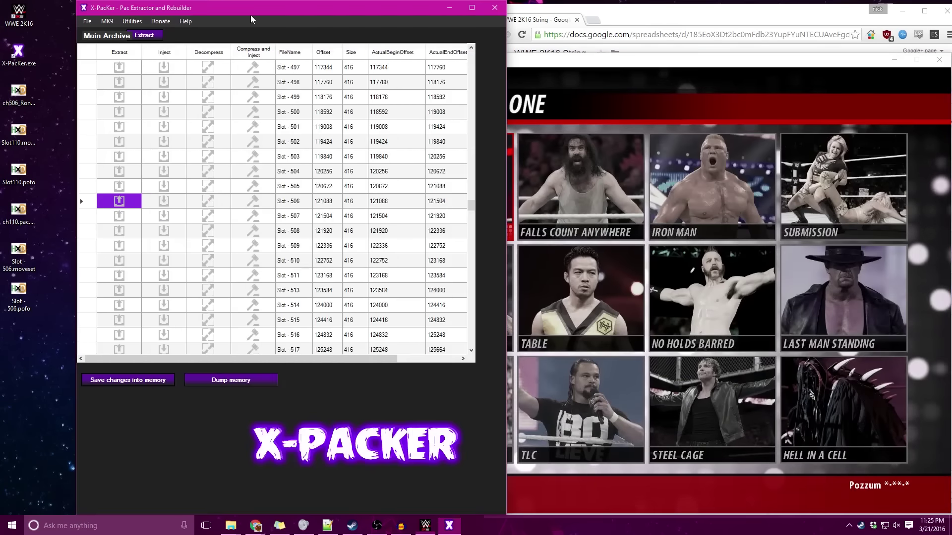
key(alt+Tab)
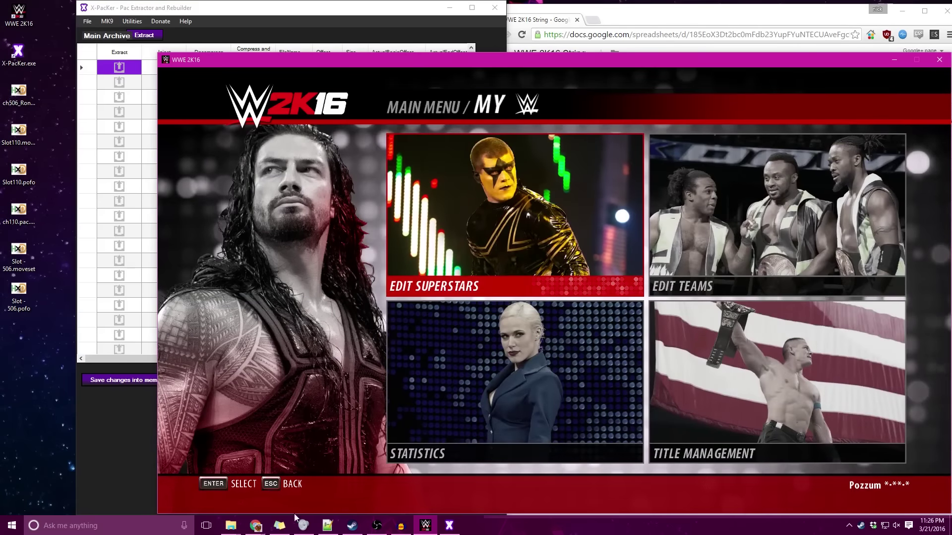
Step: Locate ch506_Ronda_Rousey.pac in the WWE2K16 pac\ch folder
right_click(230, 526)
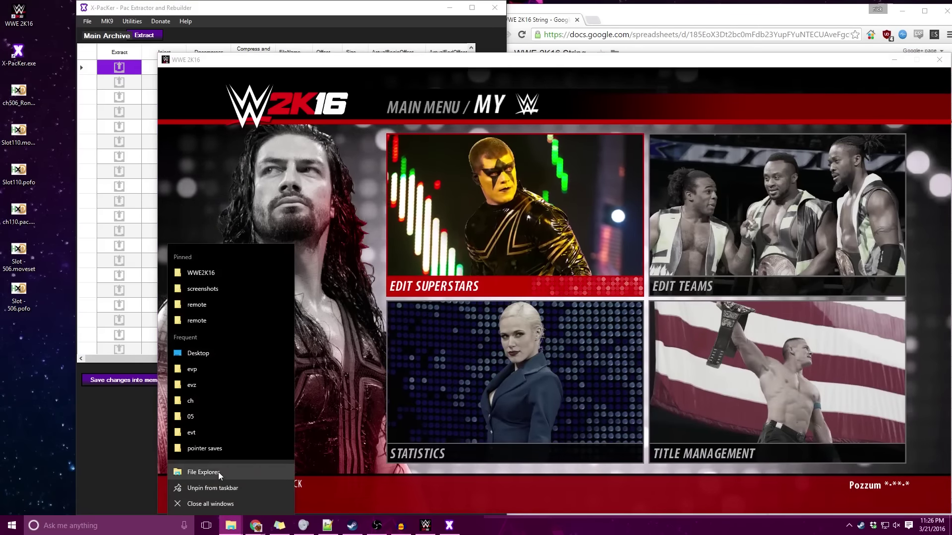
click(218, 473)
click(325, 204)
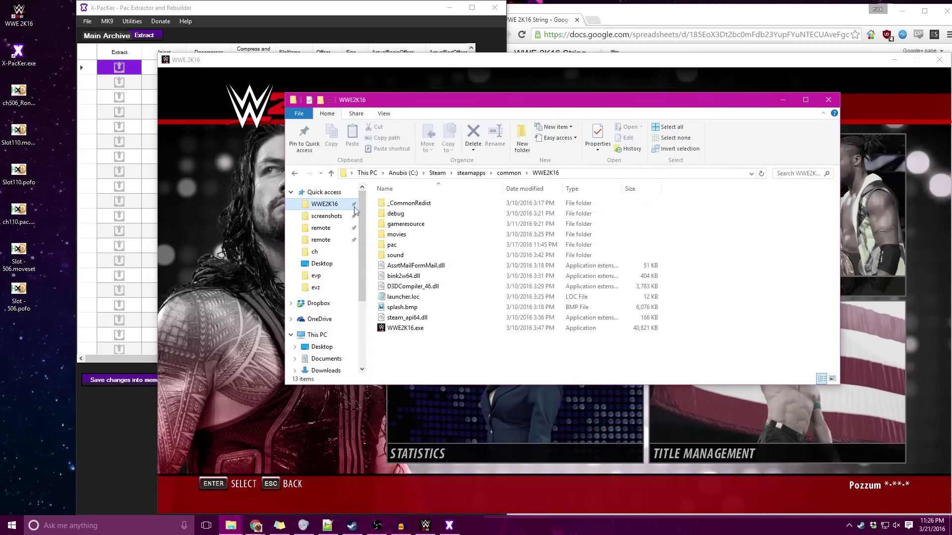
double_click(418, 247)
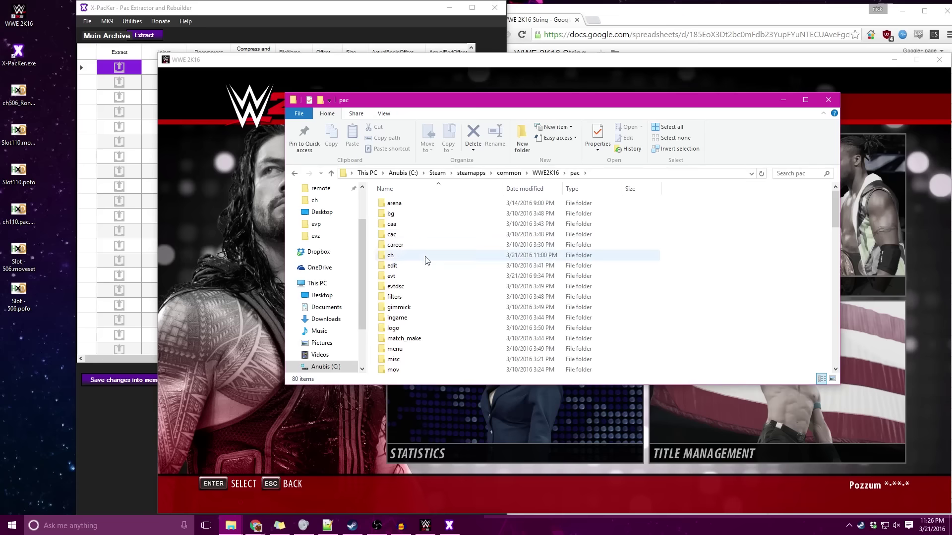
double_click(404, 255)
click(9, 104)
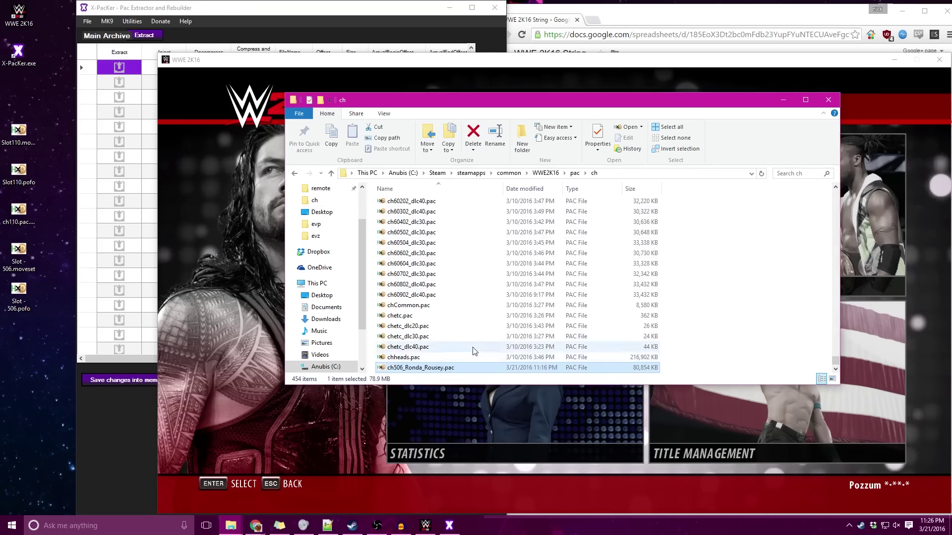
Step: Return to the game and open the One on One match types
key(alt+Tab)
key(Escape)
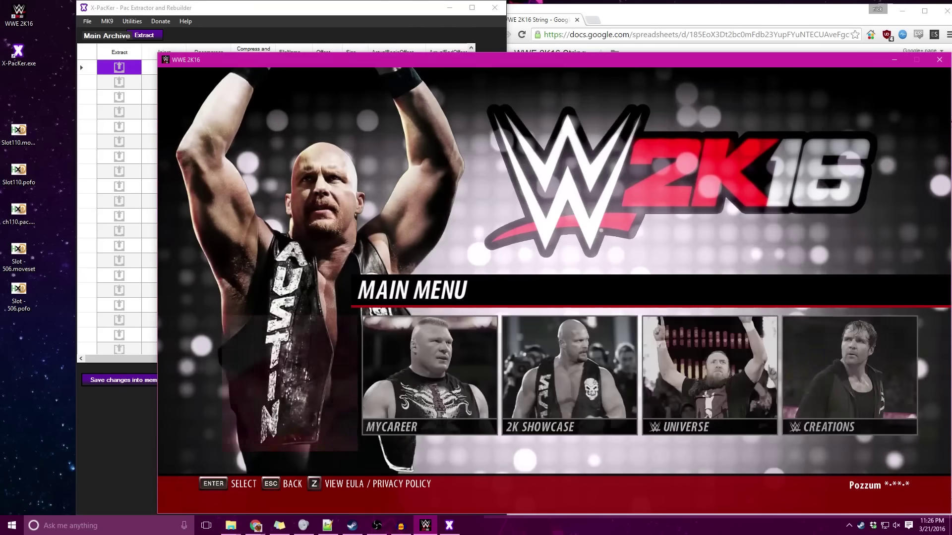
key(Return)
key(Return)
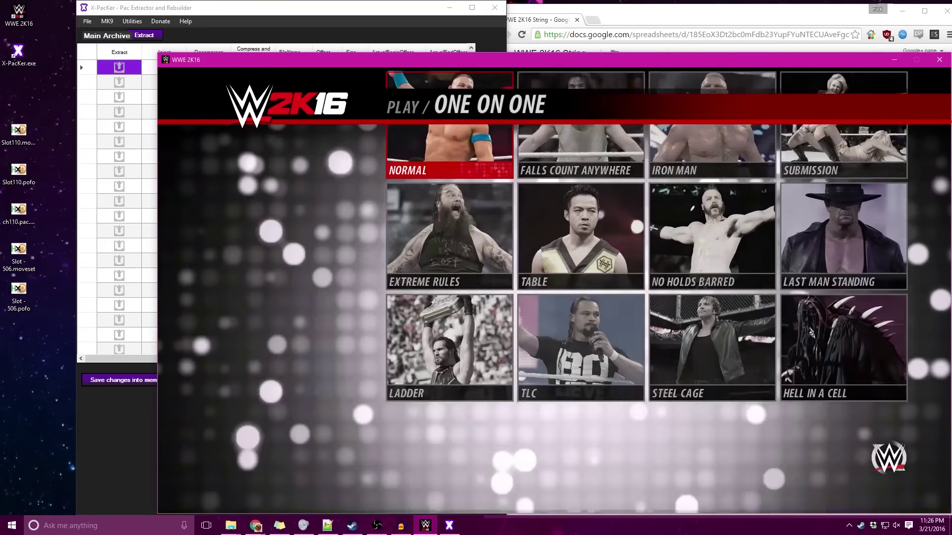
key(Return)
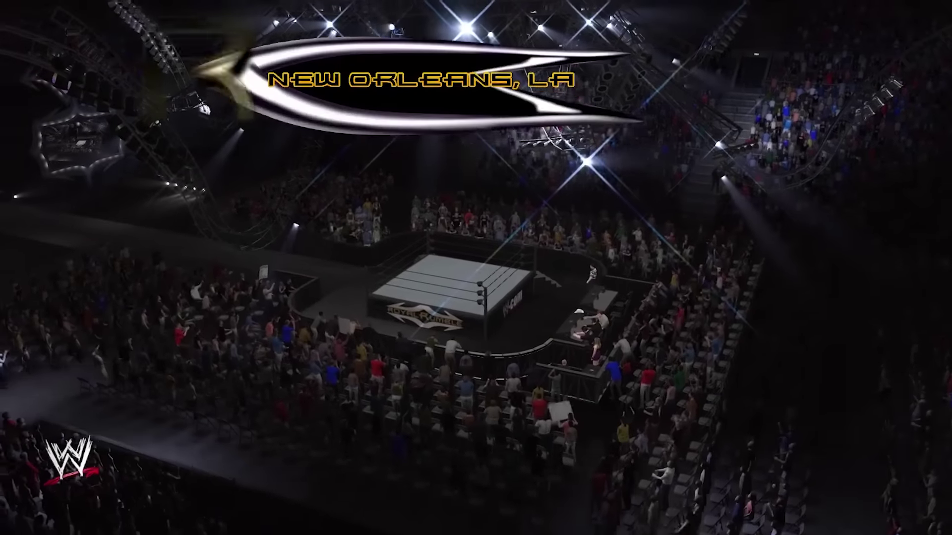